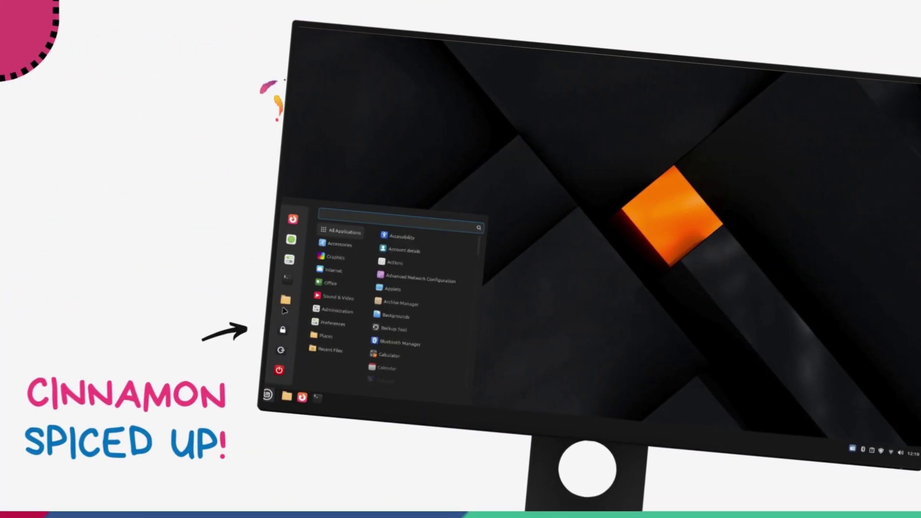
Close the application menu and show the current month's calendar
mouse_move(329, 283)
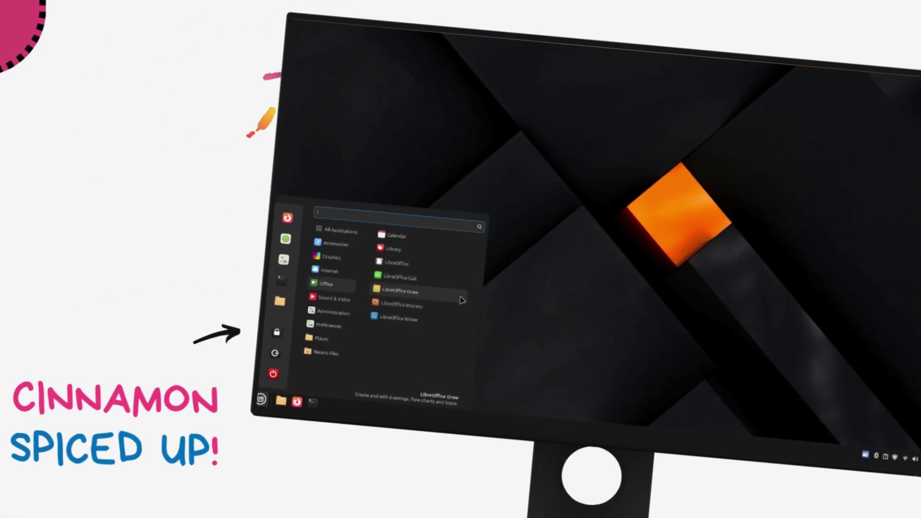
key("Escape")
left_click(917, 459)
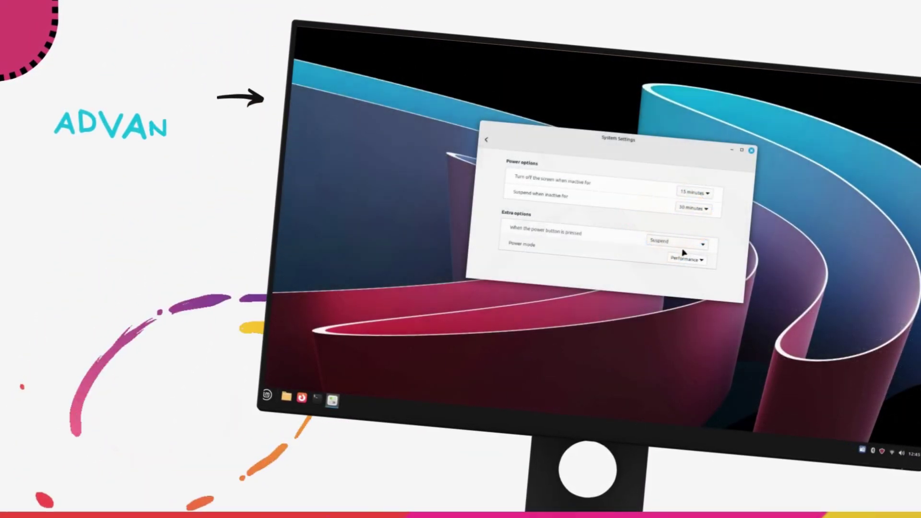
Switch the power mode from Performance to Balanced and view the next Discord screenshot
left_click(686, 259)
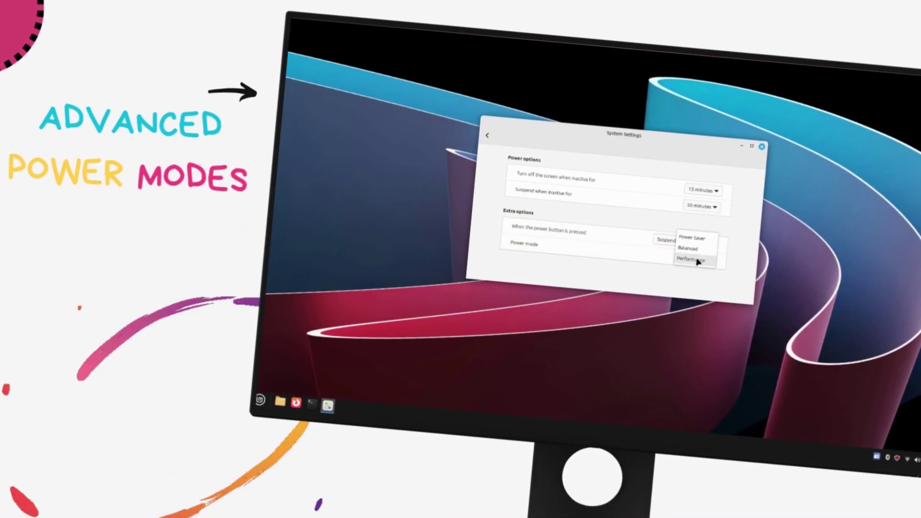
left_click(698, 260)
left_click(696, 259)
left_click(700, 255)
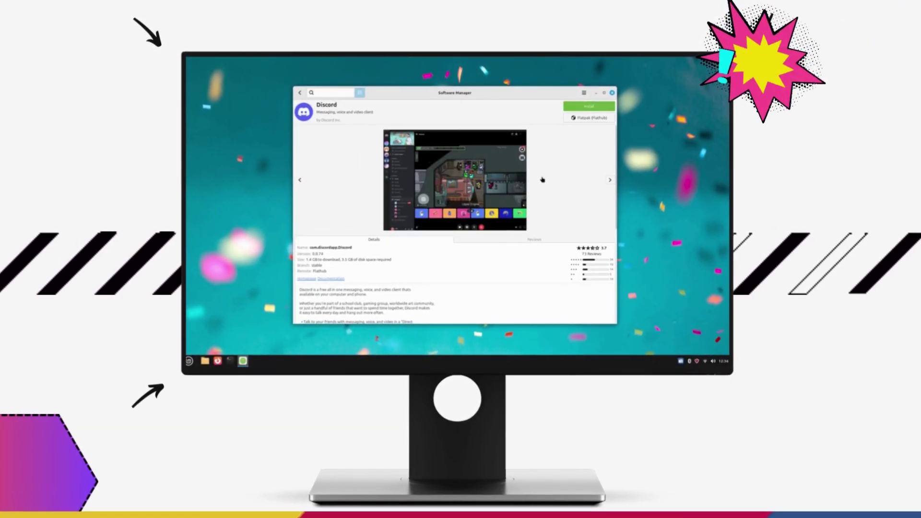
left_click(606, 181)
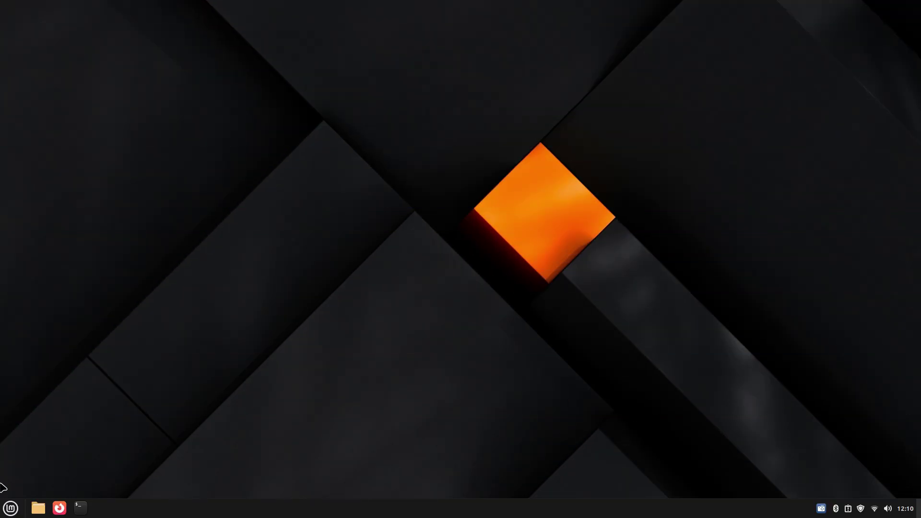
Open and close the application menu and the panel calendar
left_click(10, 508)
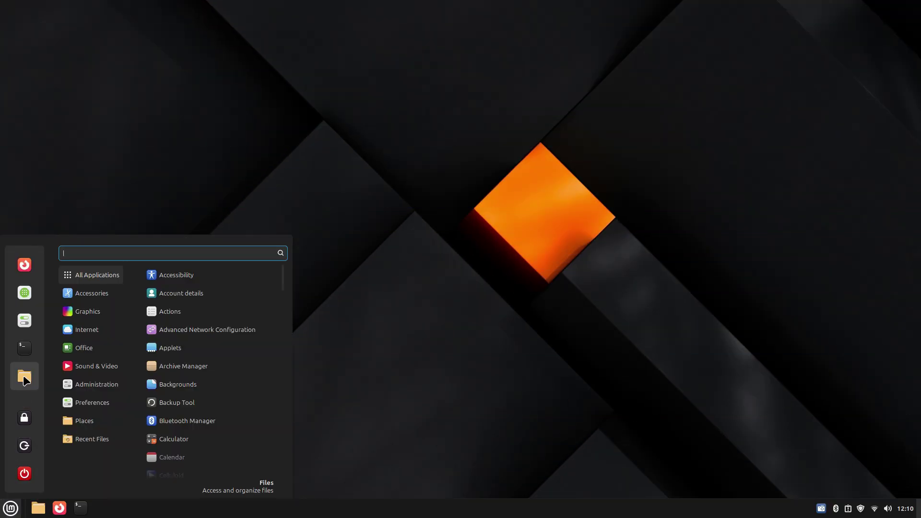
left_click(343, 352)
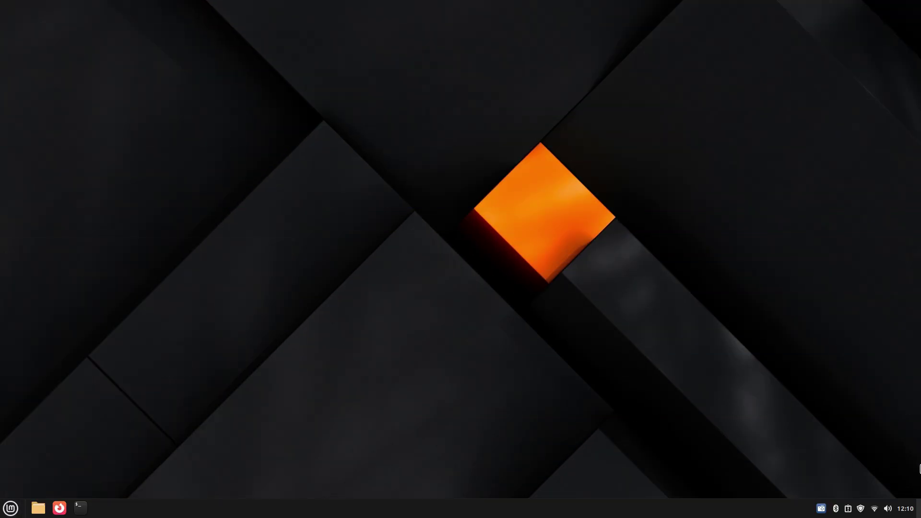
left_click(906, 509)
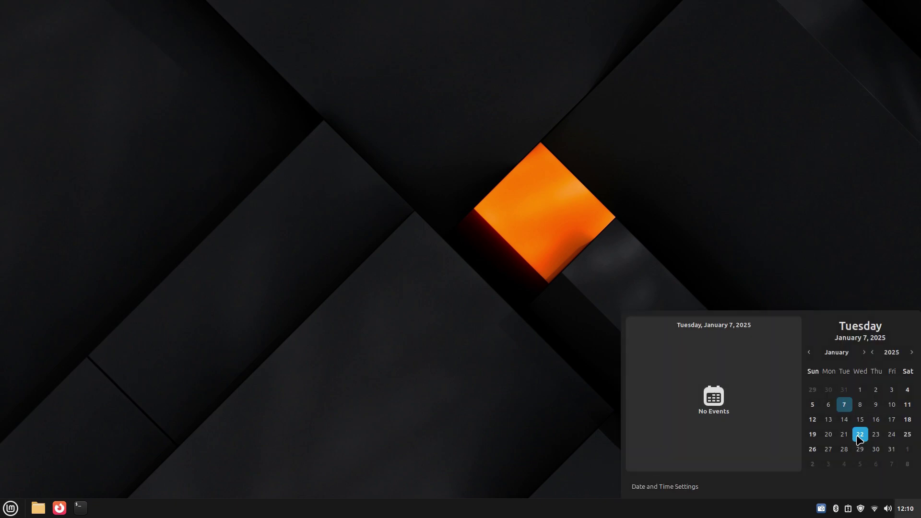
left_click(818, 219)
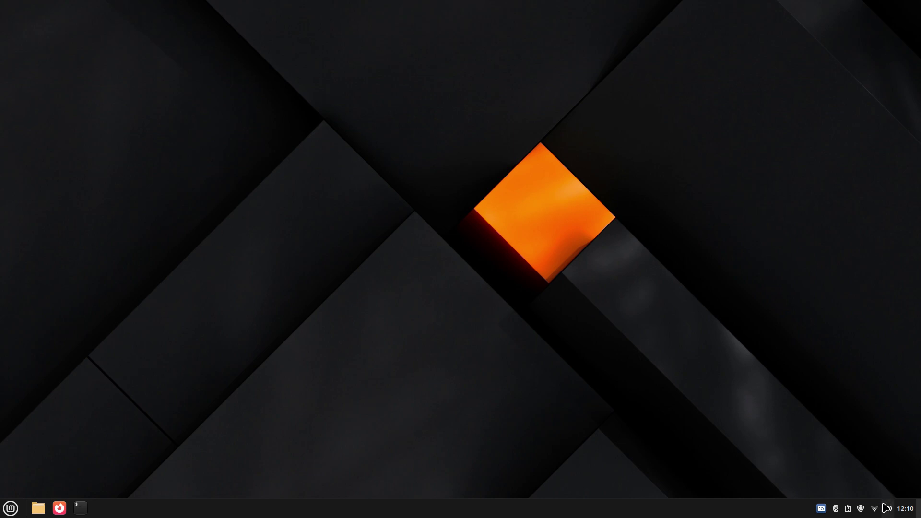
Check the panel's sound controls, wireless network list and update manager
left_click(886, 507)
left_click(887, 508)
left_click(873, 508)
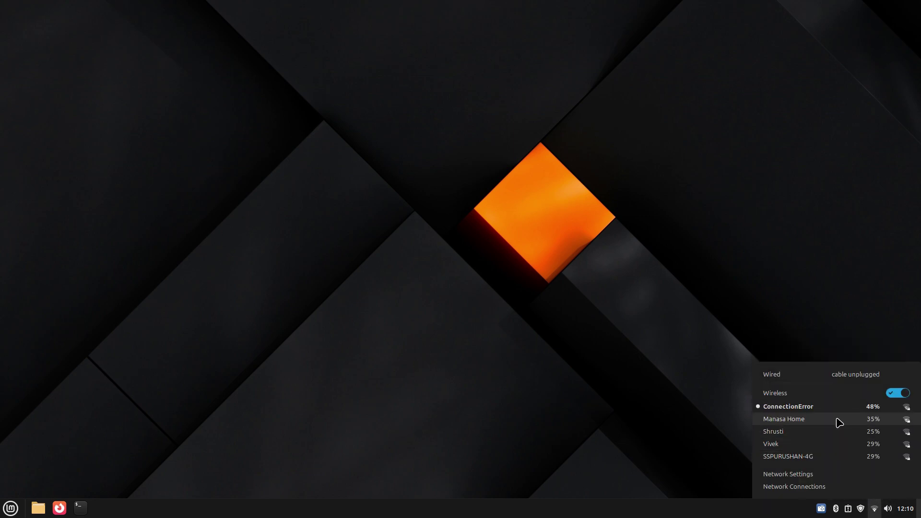
left_click(852, 327)
left_click(860, 508)
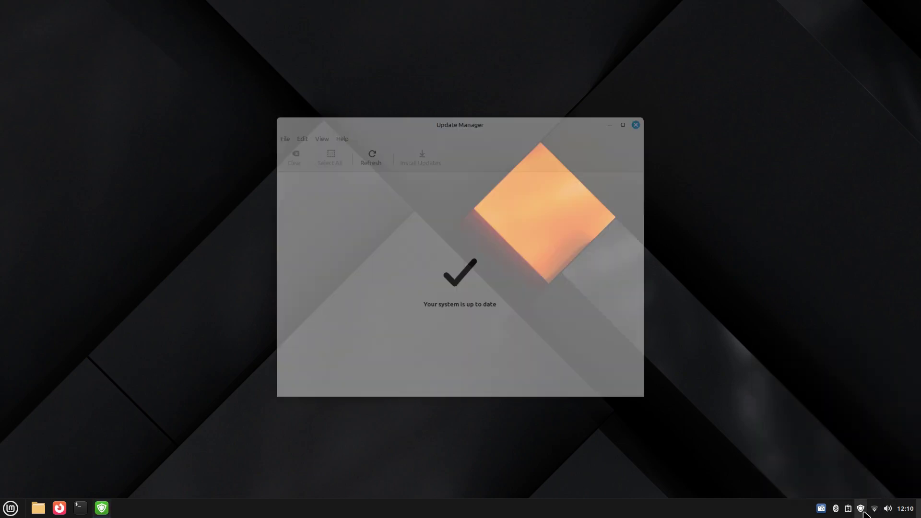
left_click(641, 121)
Bring up the Shut Down dialog from the Mint menu, then cancel it
right_click(277, 152)
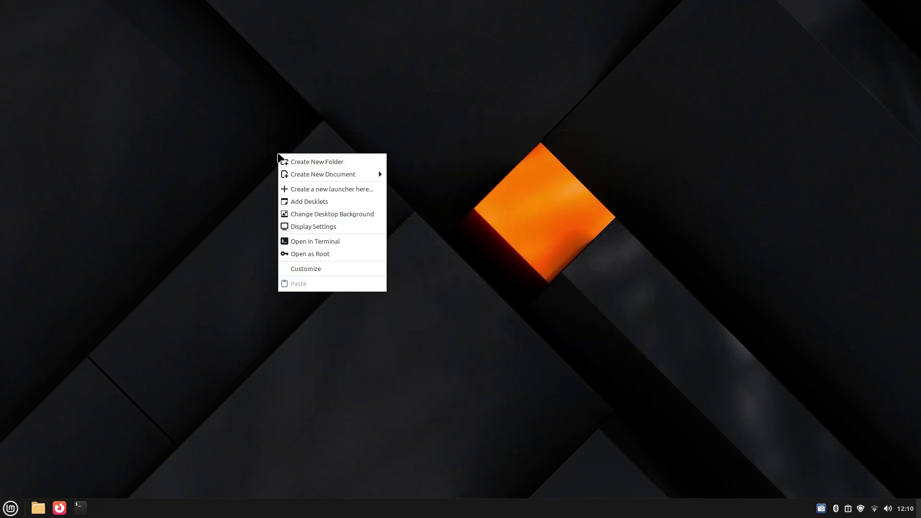
left_click(467, 375)
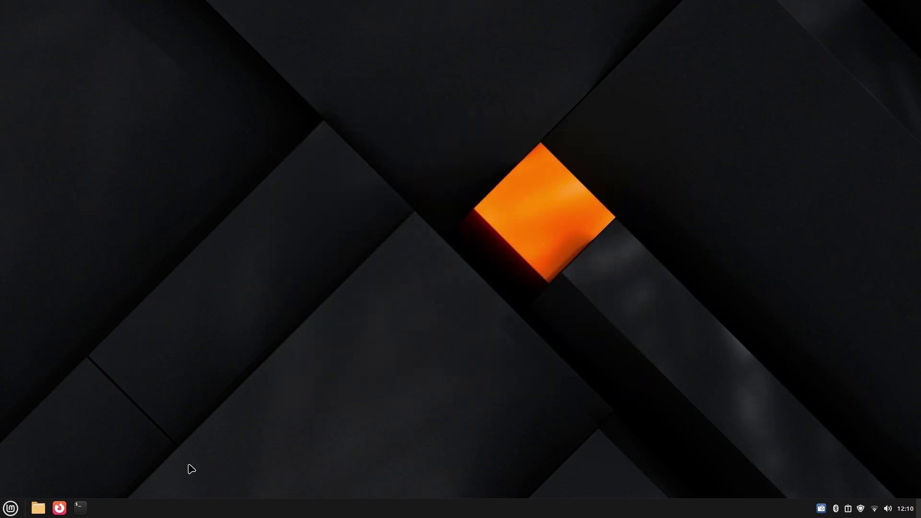
key("super")
left_click(25, 473)
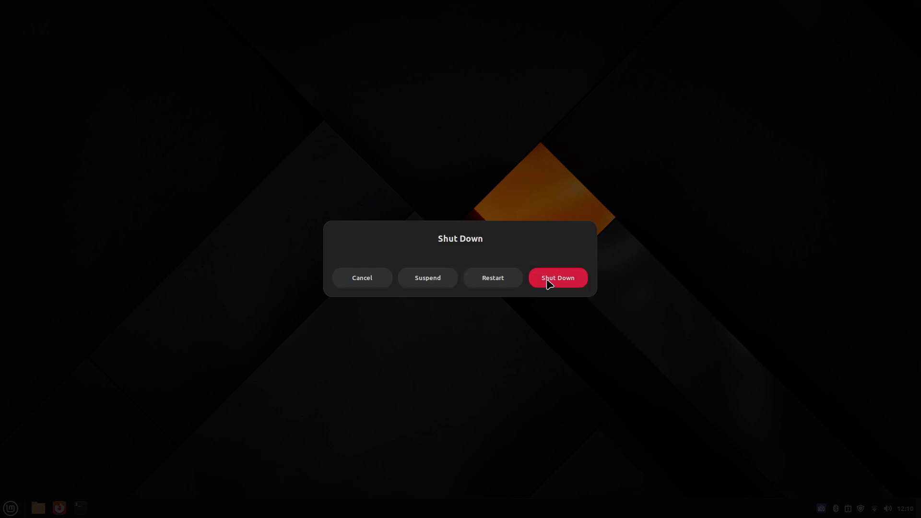
left_click(374, 283)
key("super")
Cancel the shut down prompt and close the application menu
left_click(368, 286)
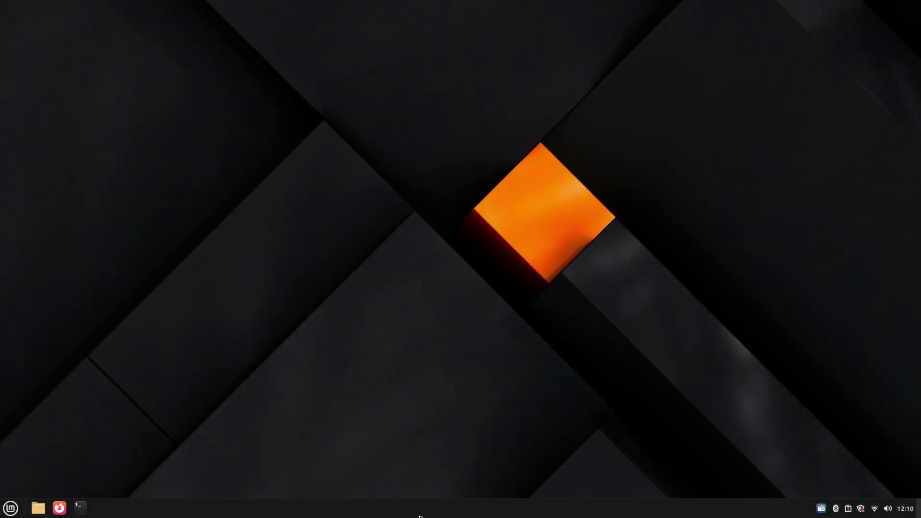
key("super")
mouse_move(91, 346)
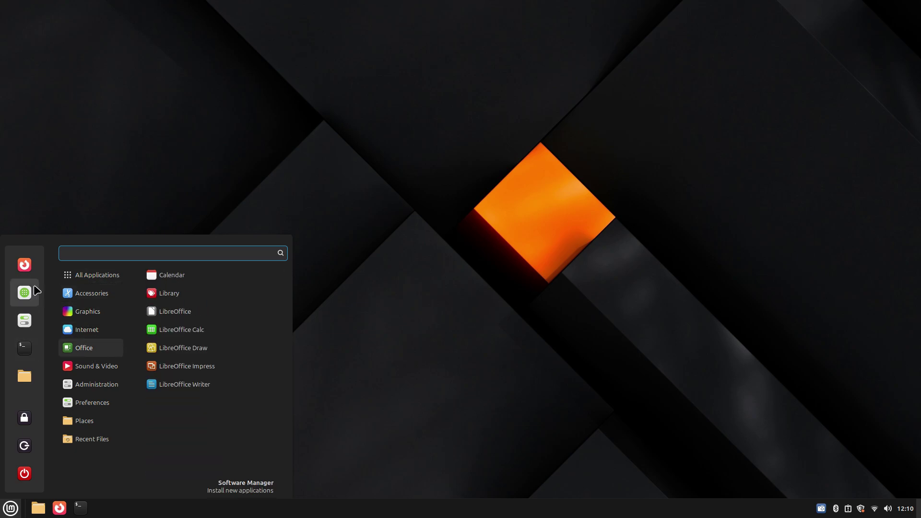
key("Escape")
Open the empty Downloads folder from Home in the file manager, then close it
key("super+e")
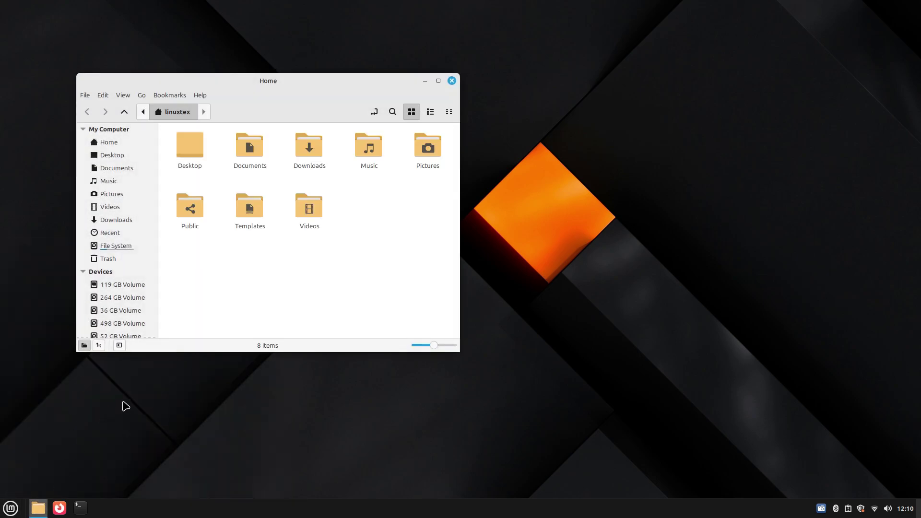
left_click(307, 225)
left_click(246, 212)
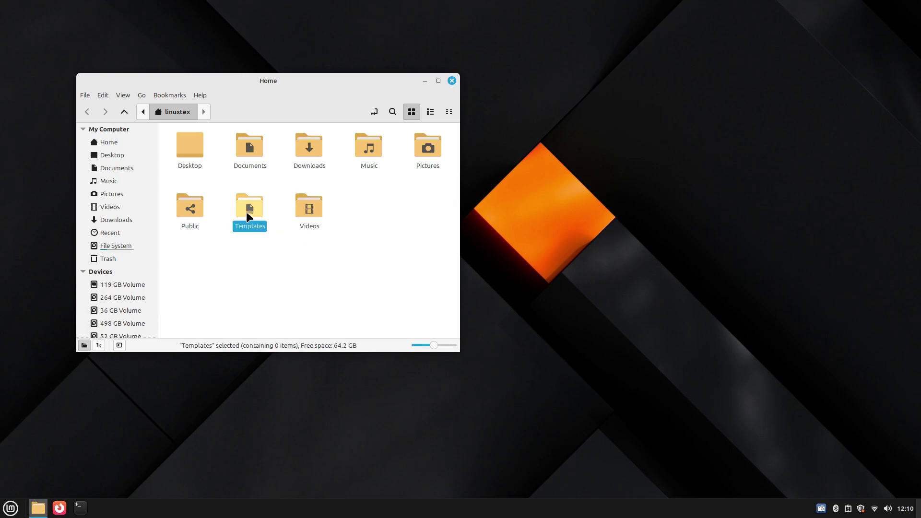
double_click(309, 145)
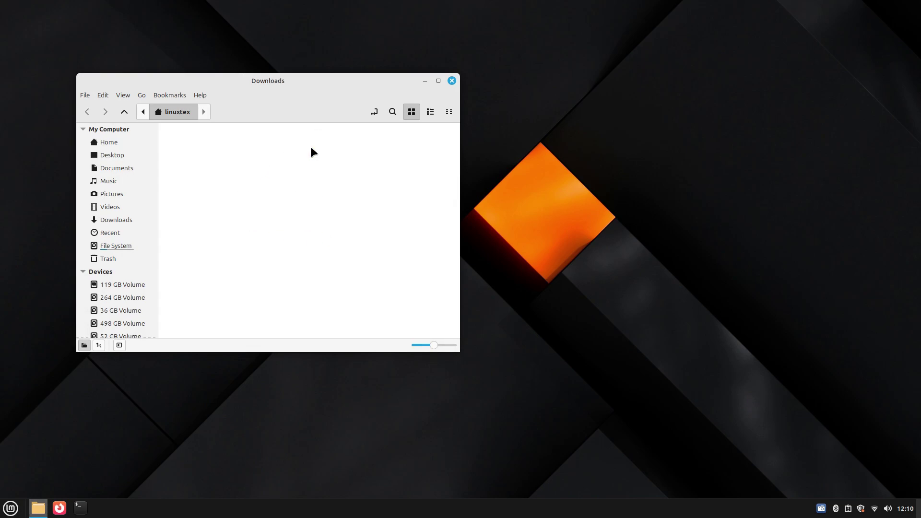
left_click(451, 80)
Open and dismiss the desktop context menu, then open the application menu
right_click(258, 131)
left_click(468, 334)
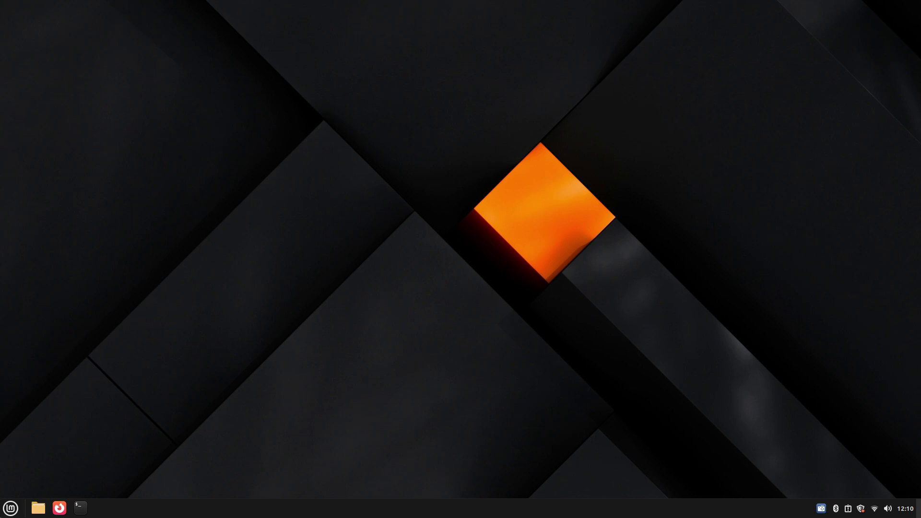
left_click(10, 508)
left_click(36, 315)
left_click_drag(427, 126, 387, 101)
left_click(379, 152)
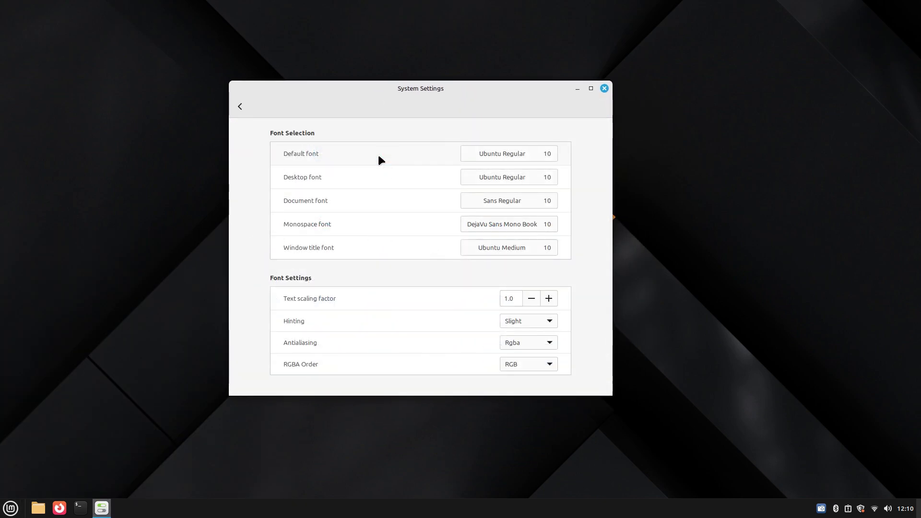
left_click(236, 109)
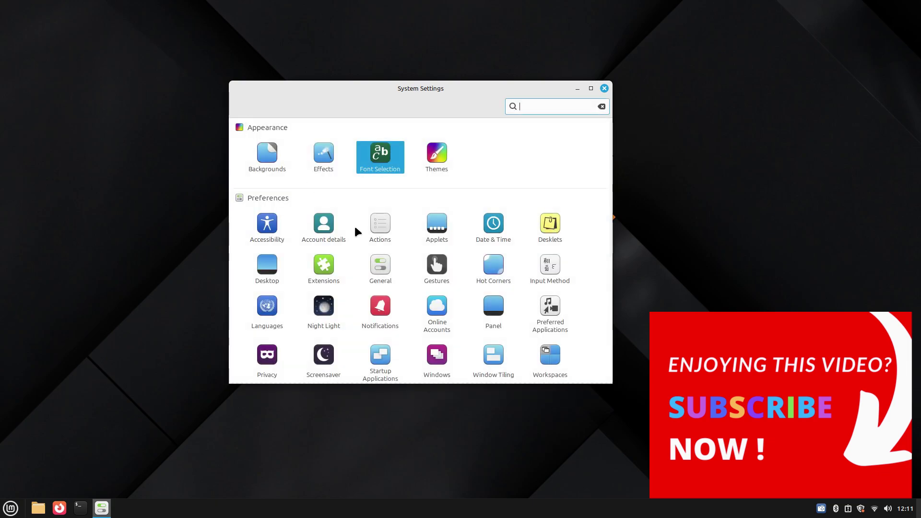
scroll(379, 259, "down", 5)
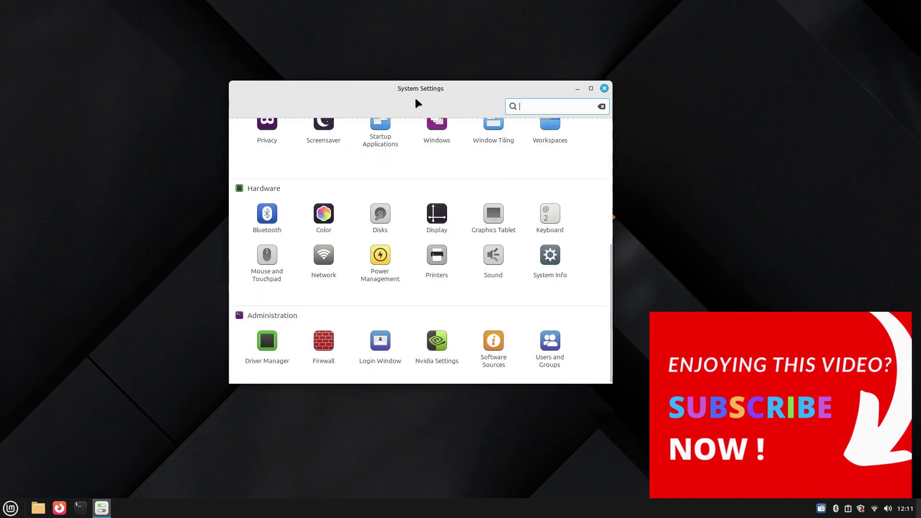
left_click_drag(417, 103, 317, 65)
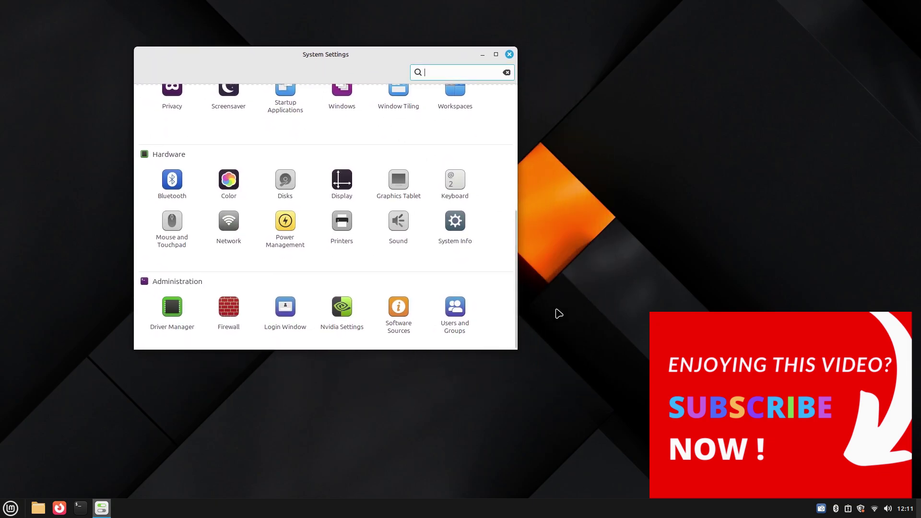
key("ctrl+alt+t")
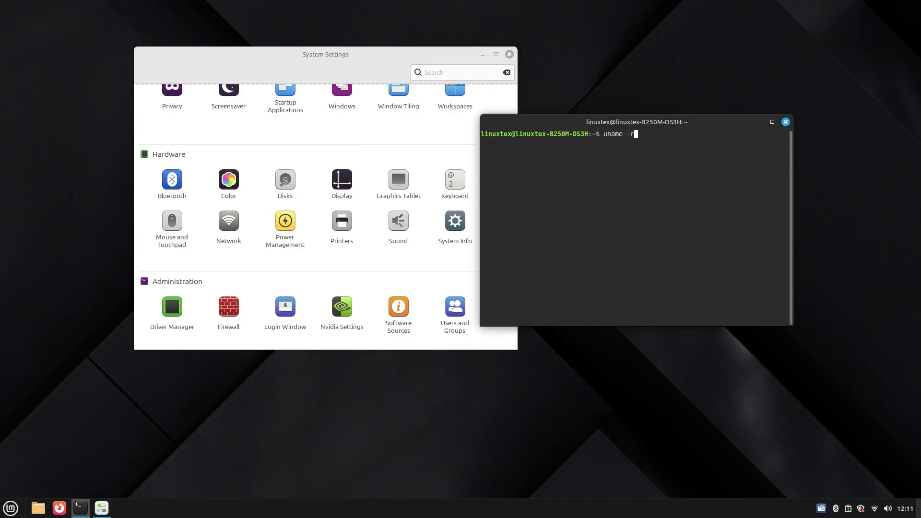
type("uname -r")
key("Return")
triple_click(494, 139)
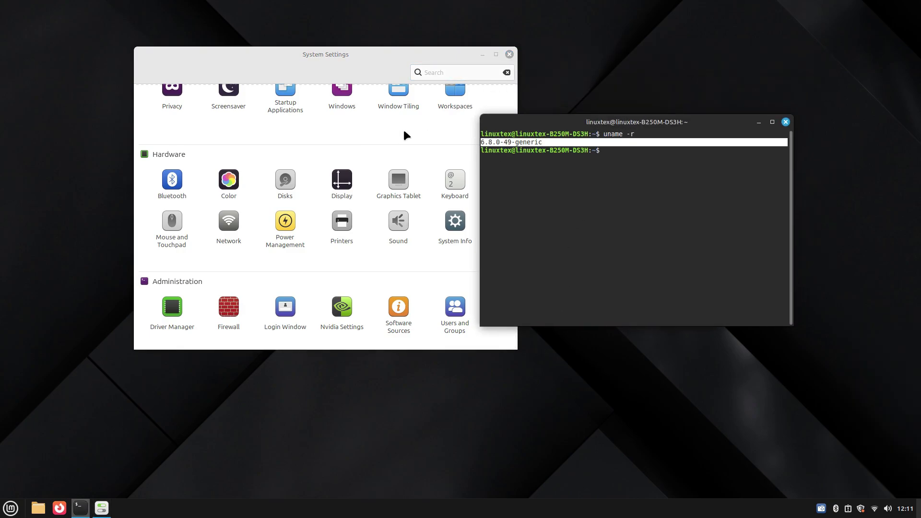
left_click(404, 138)
left_click(785, 121)
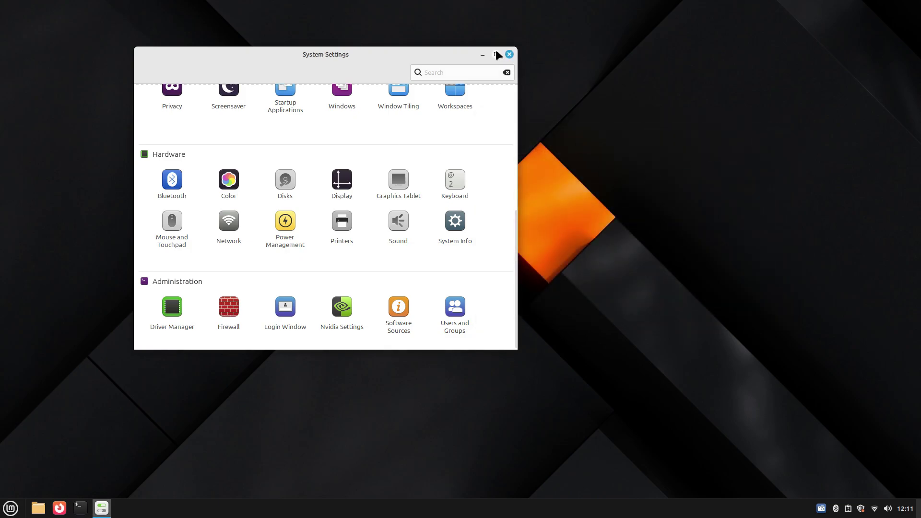
left_click(509, 55)
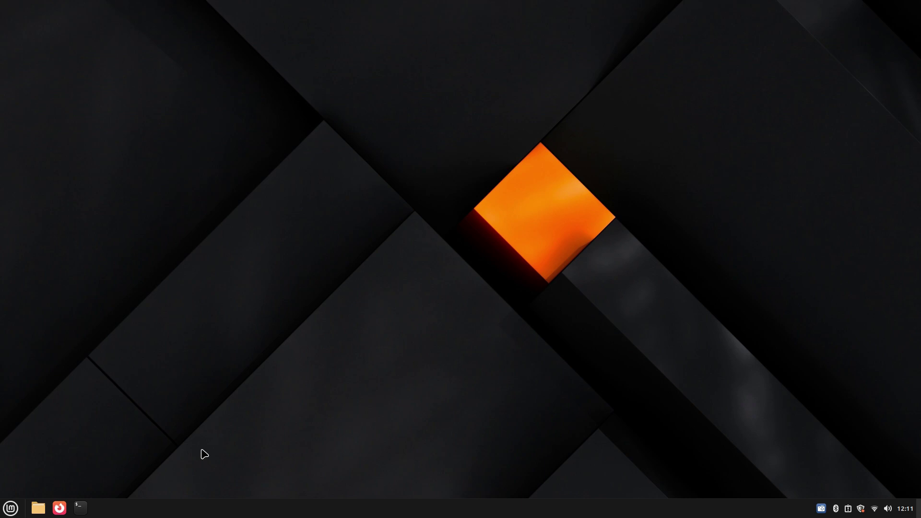
Move to Workspace 2 with Ctrl+Alt+arrow keys and browse the applications menu categories
key("ctrl+alt+Right")
key("ctrl+alt+Left")
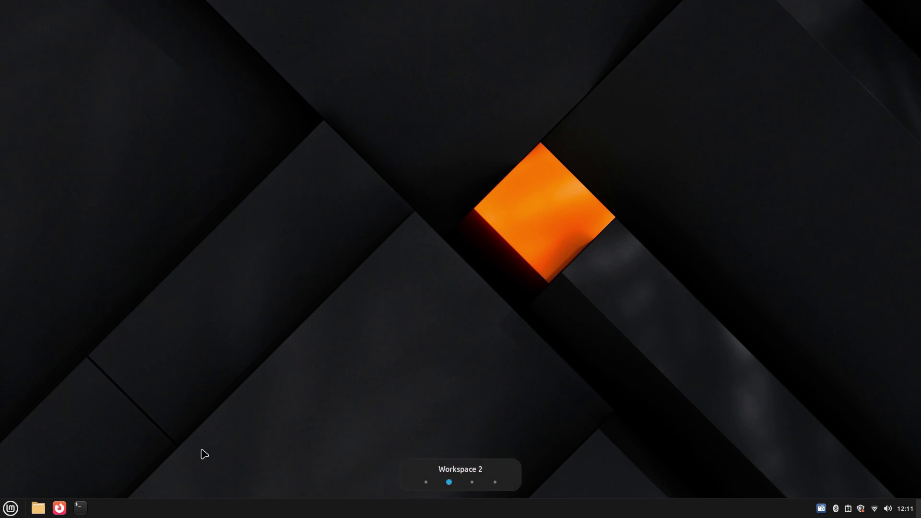
left_click(10, 508)
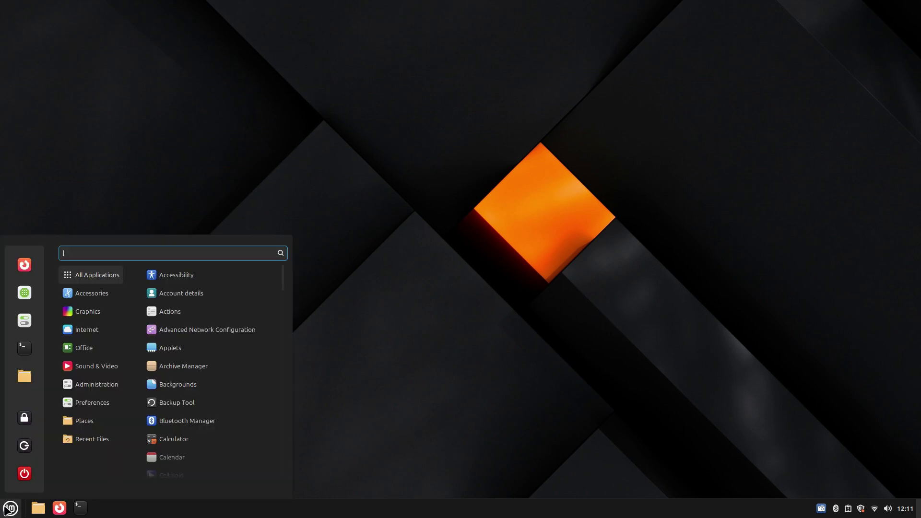
mouse_move(96, 293)
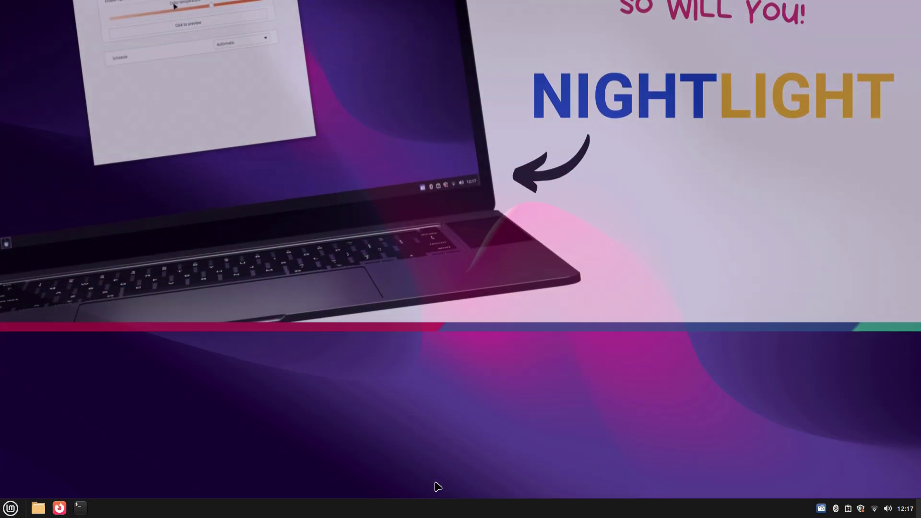
Launch Night Light via a 'night' menu search and shift the colour temperature paler
key("super")
type("night")
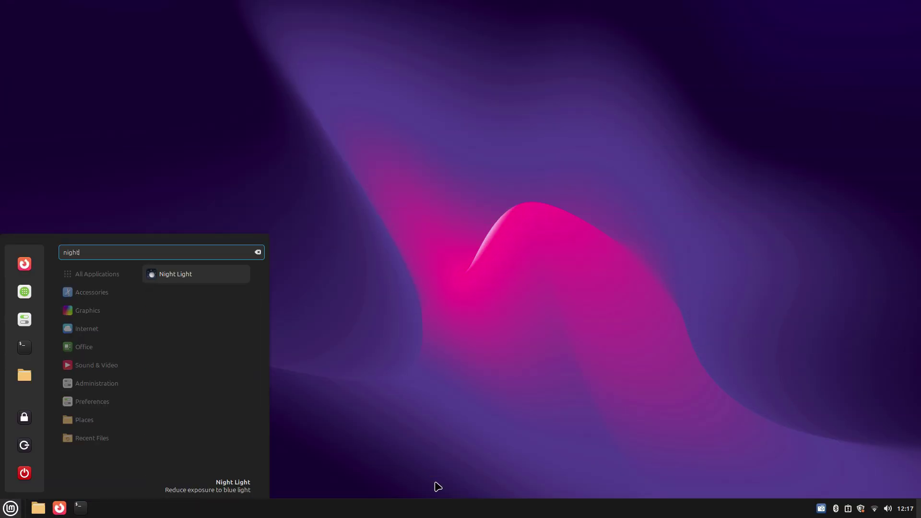
left_click(183, 274)
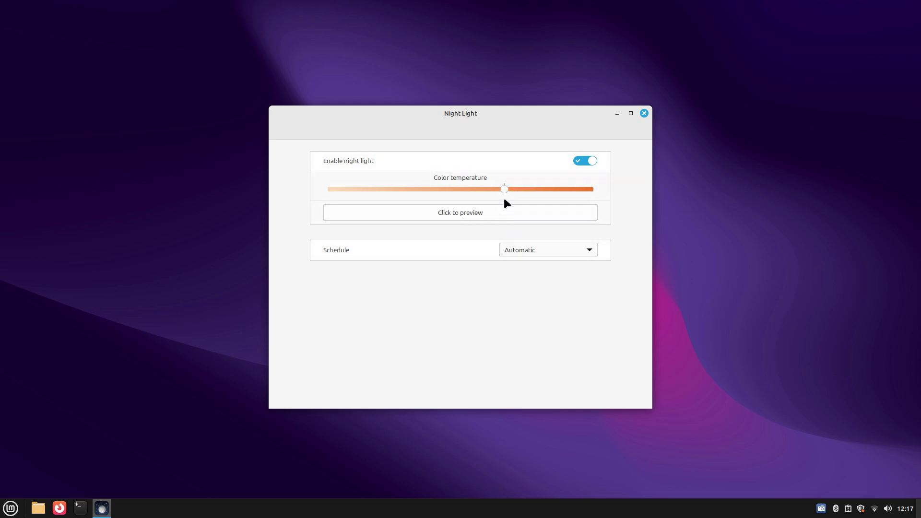
left_click_drag(493, 190, 415, 189)
Schedule Night Light with specified times, starting at 19:15 and ending at 06:00
left_click(525, 249)
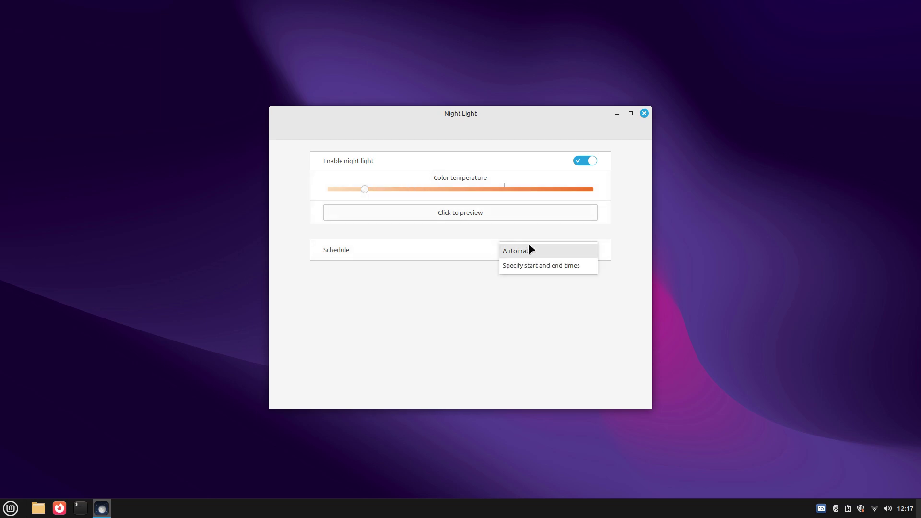
left_click(531, 265)
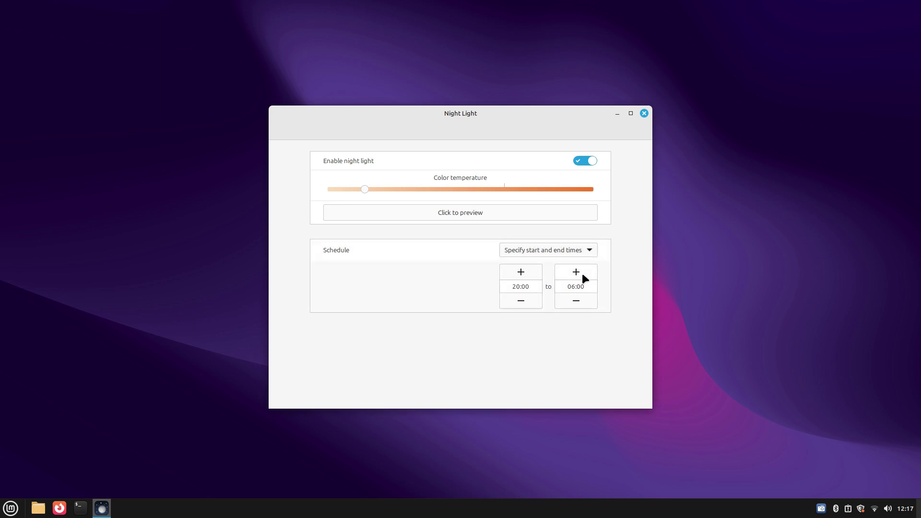
double_click(515, 286)
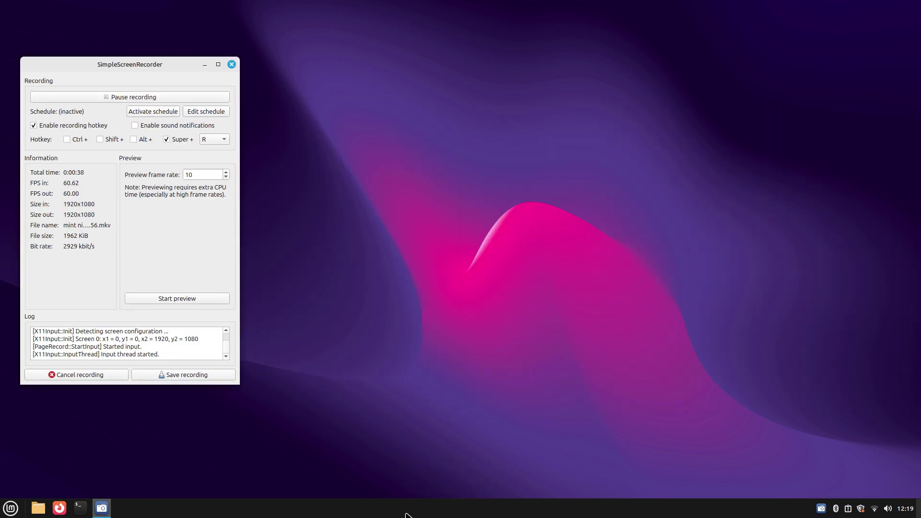
key("ctrl+alt+Right")
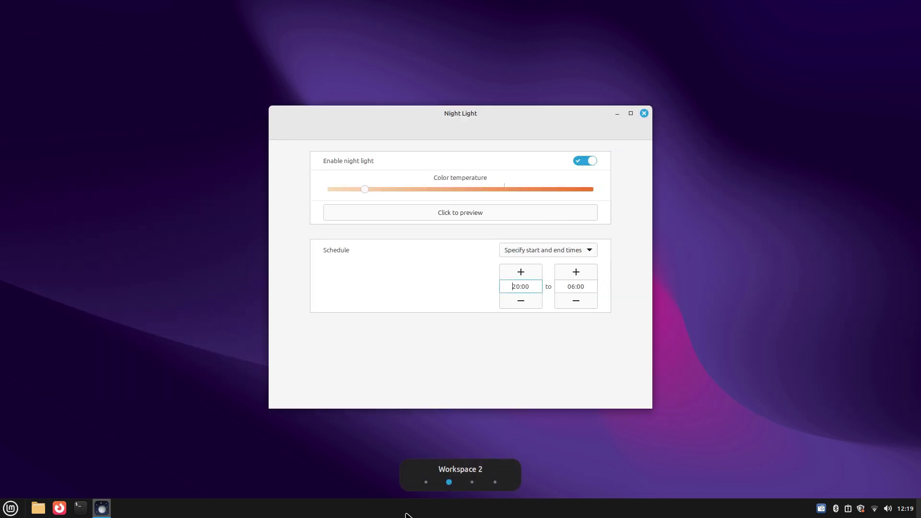
left_click(531, 297)
left_click(530, 297)
left_click(530, 298)
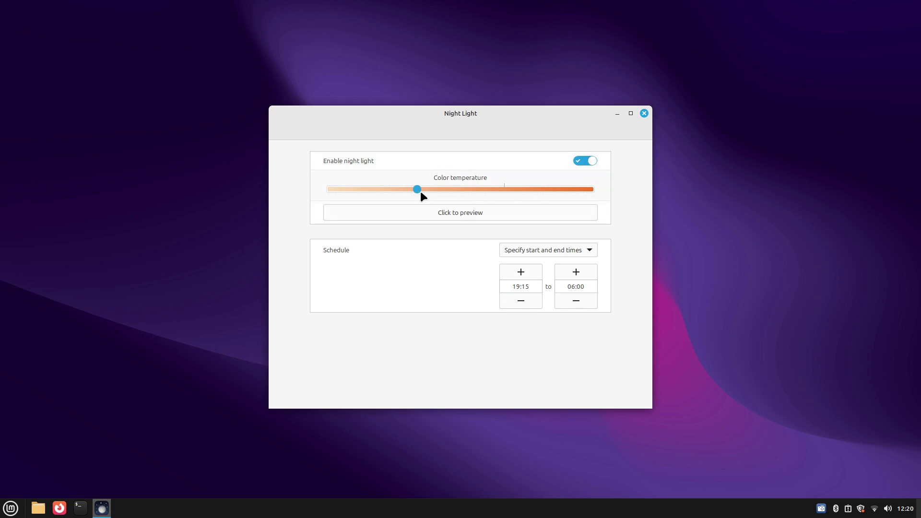
Close Night Light and view the Display settings' Layout and Settings tabs in System Settings
left_click(644, 113)
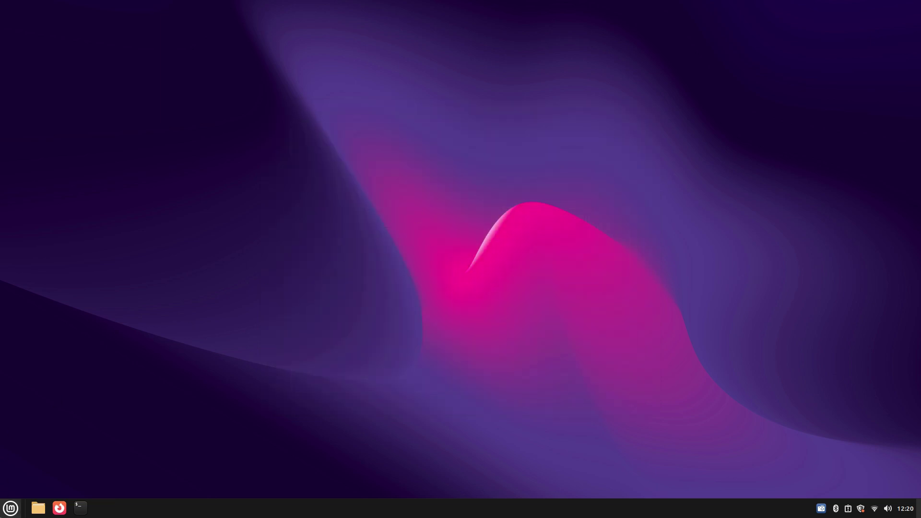
left_click(10, 508)
left_click(25, 320)
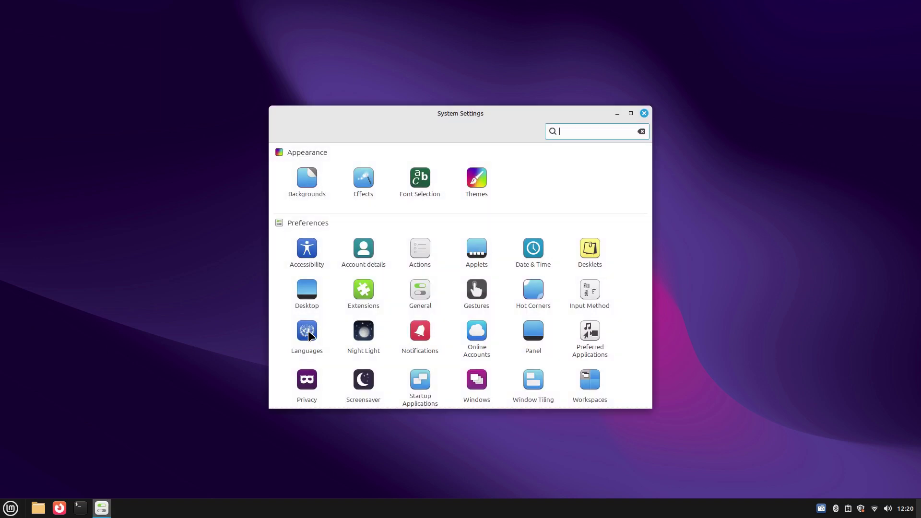
scroll(309, 335, "down", 5)
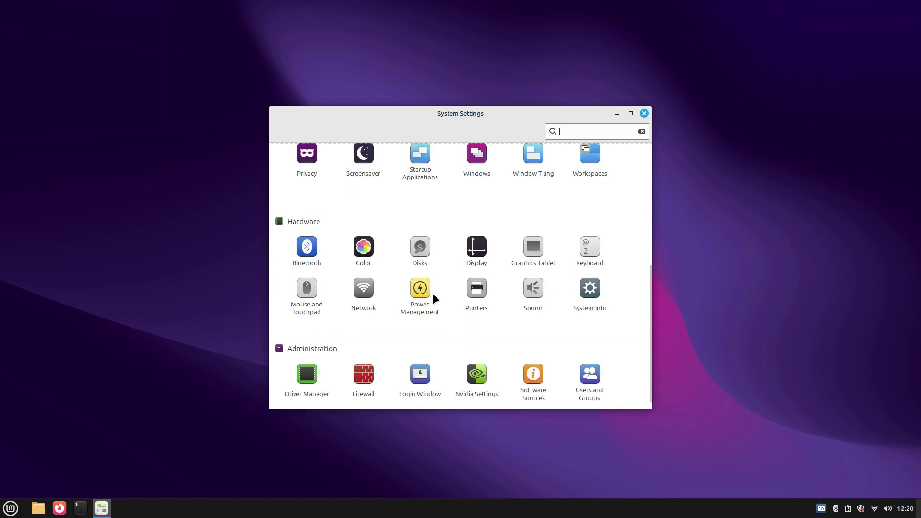
left_click(467, 250)
left_click(490, 131)
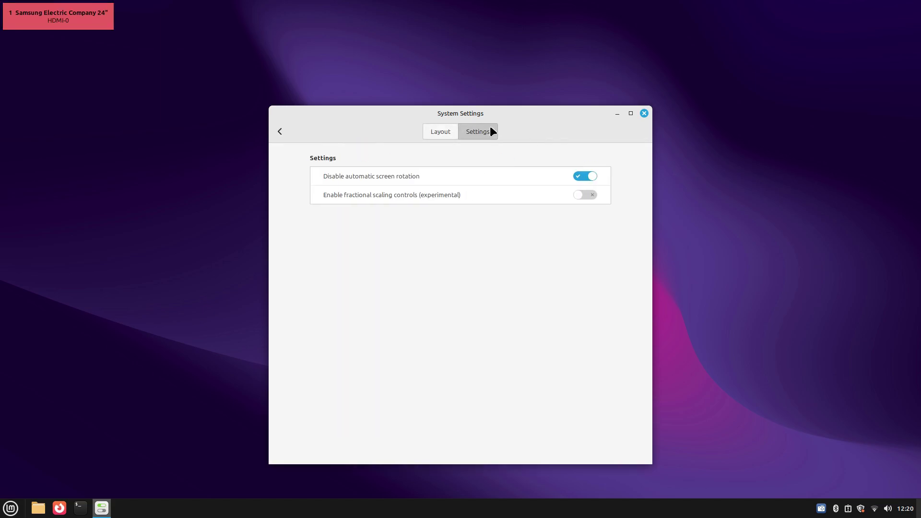
left_click(442, 131)
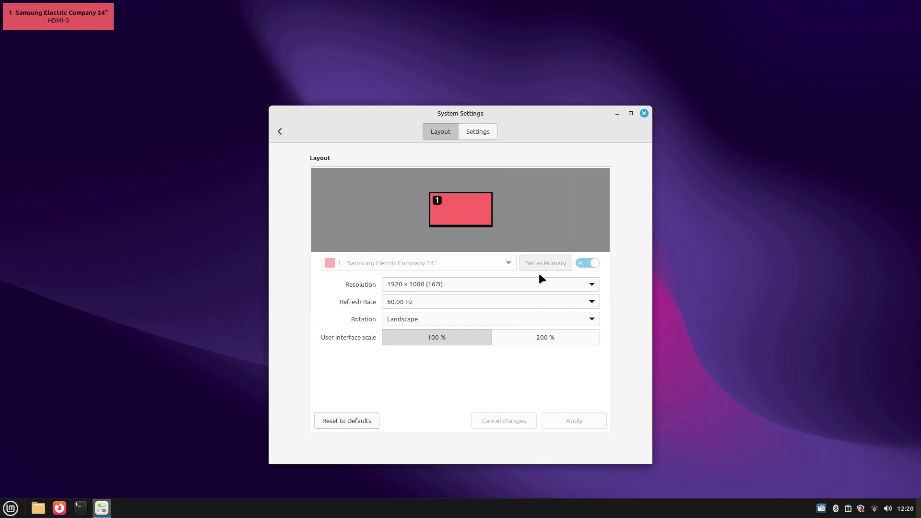
left_click(280, 133)
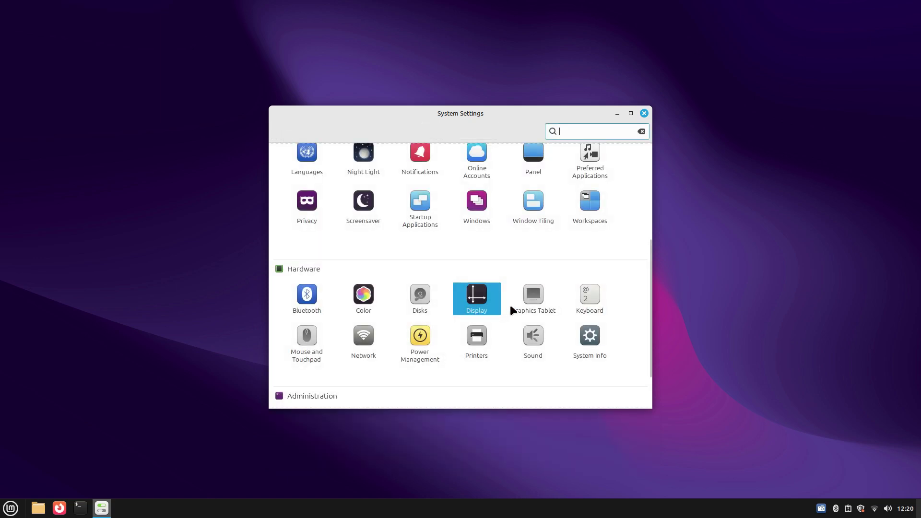
Open the Night Light settings page twice, returning to the overview each time
scroll(511, 310, "down", 2)
scroll(511, 310, "up", 3)
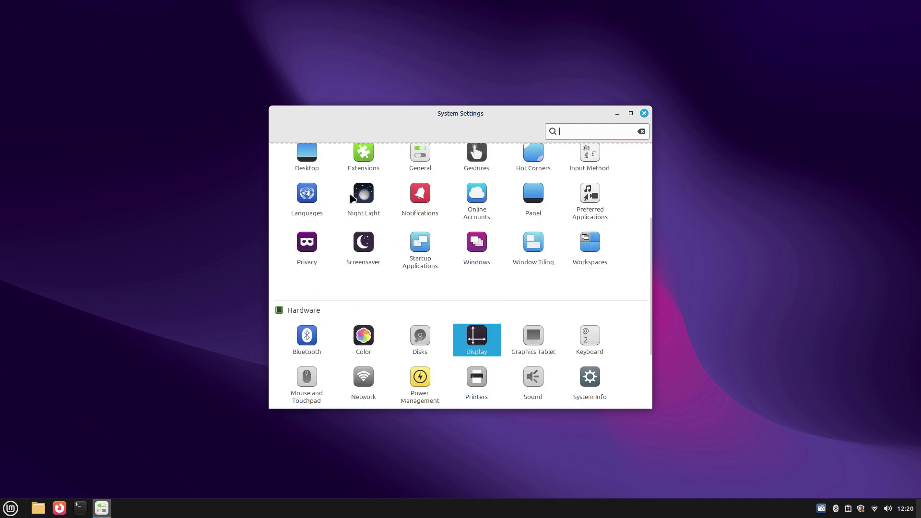
left_click(359, 200)
left_click(279, 132)
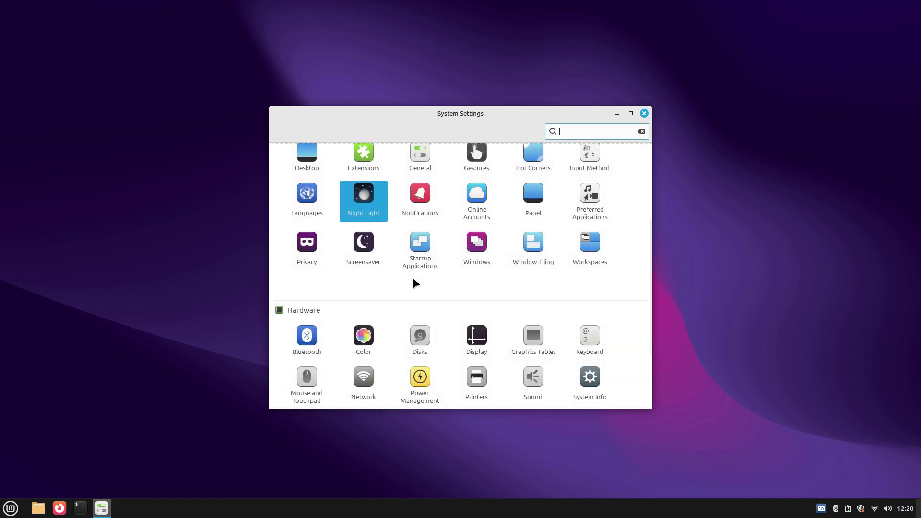
scroll(389, 287, "up", 2)
left_click(365, 291)
left_click(280, 132)
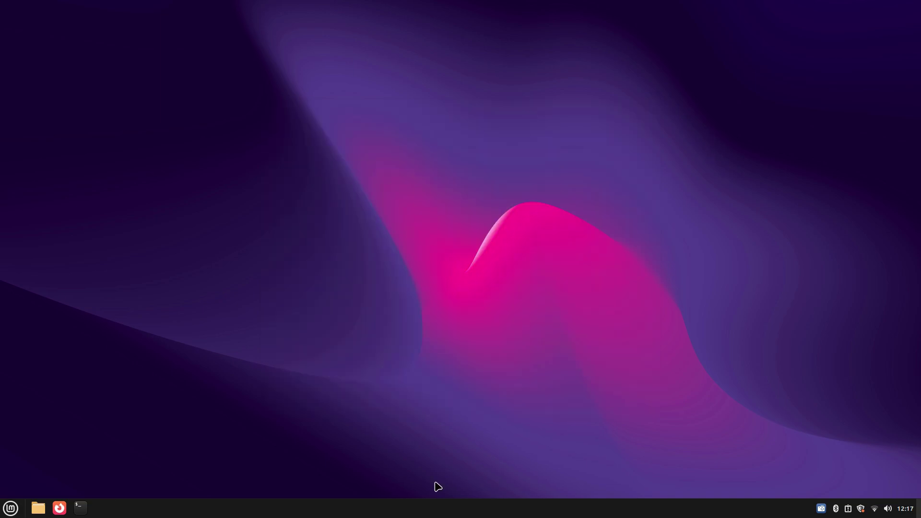
Search the menu for 'night' and launch the Night Light settings
key("super")
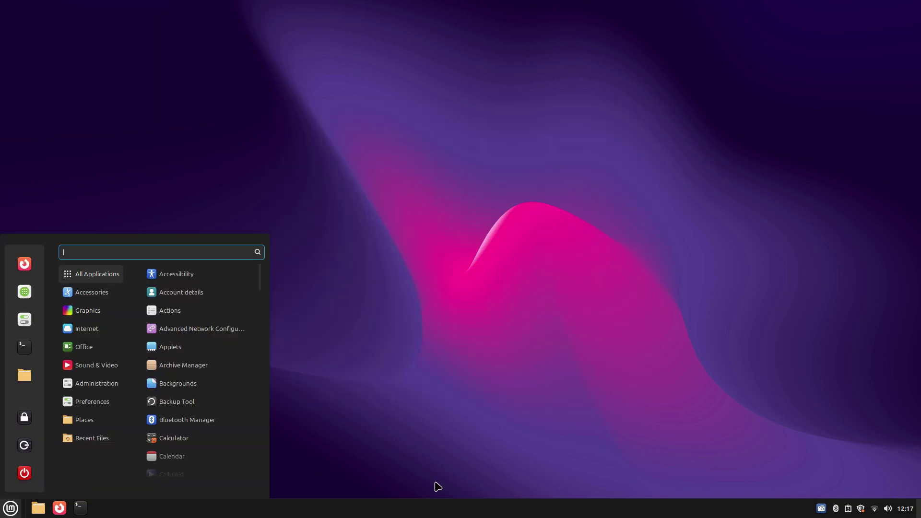
type("night")
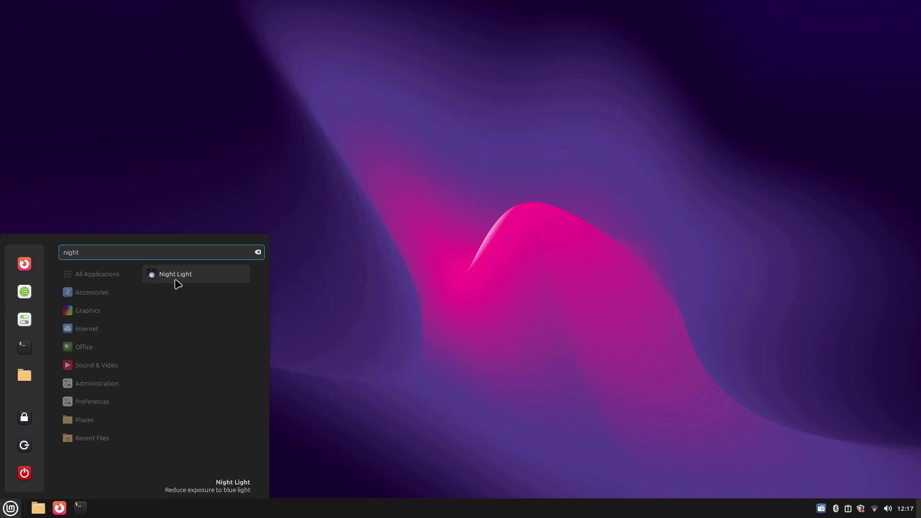
left_click(175, 274)
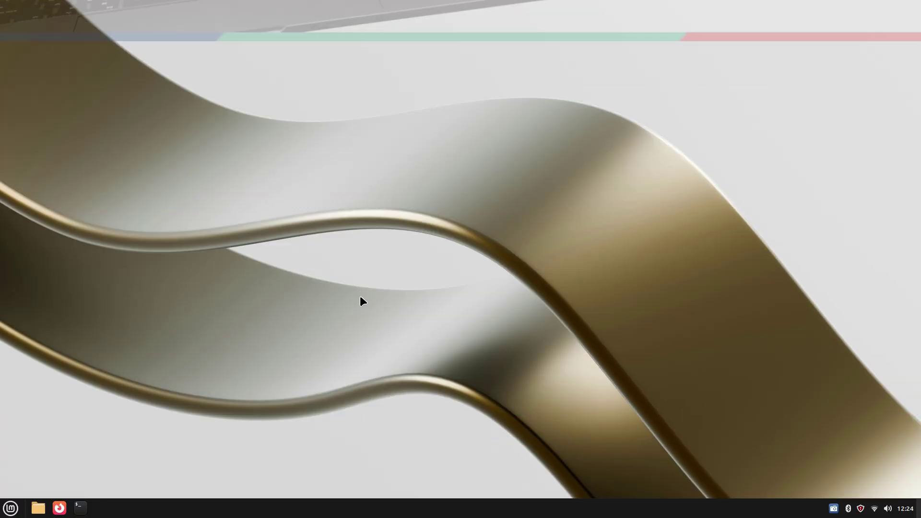
Bring up the Shut Down and Log Out dialogs from the menu, cancelling each
left_click(11, 508)
left_click(21, 476)
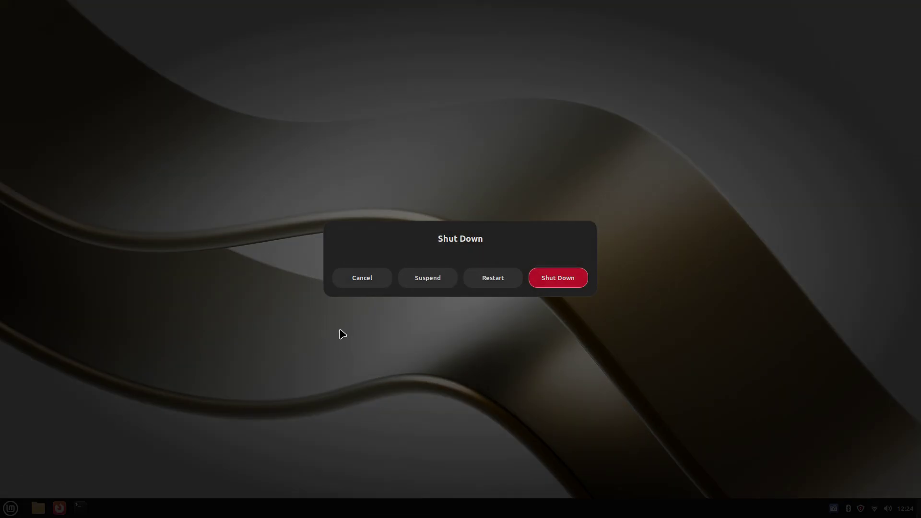
left_click(349, 277)
left_click(11, 508)
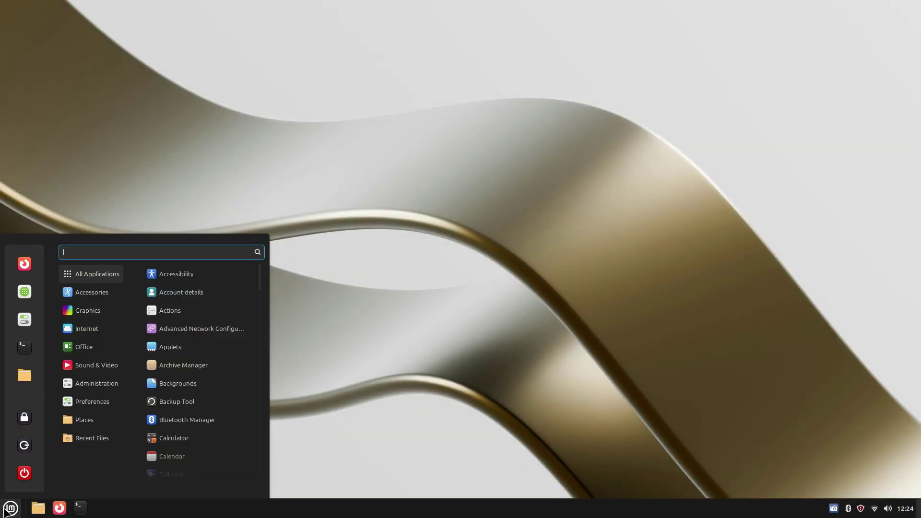
left_click(32, 452)
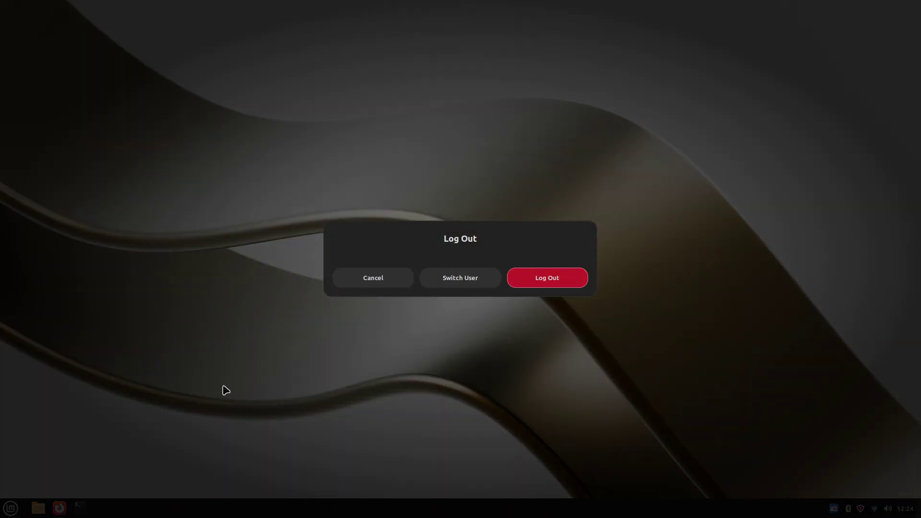
left_click(349, 283)
Choose to connect to another wireless network, then cancel the Wi-Fi password prompt
left_click(10, 507)
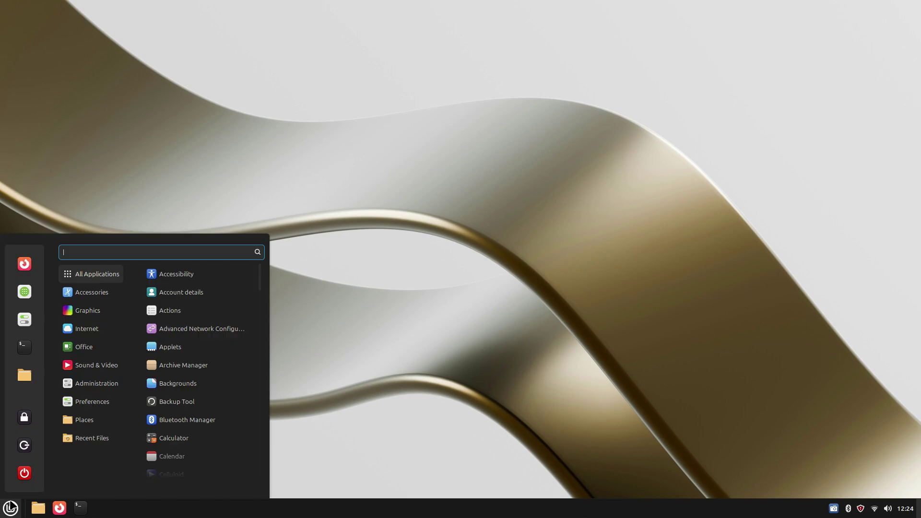
key("Escape")
left_click(874, 509)
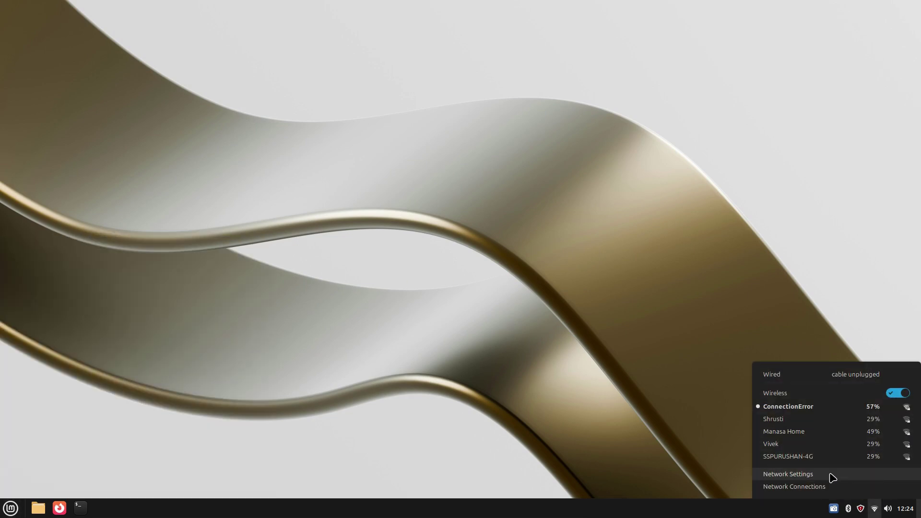
left_click(816, 445)
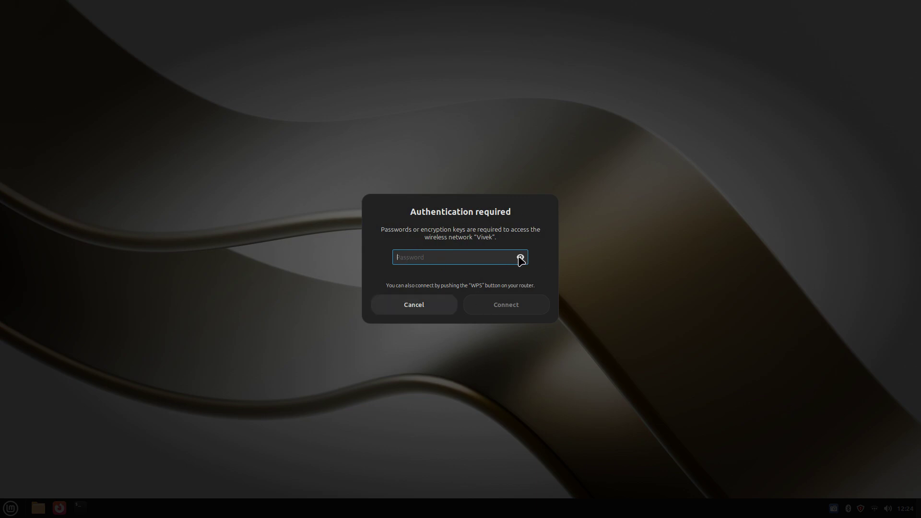
left_click(423, 299)
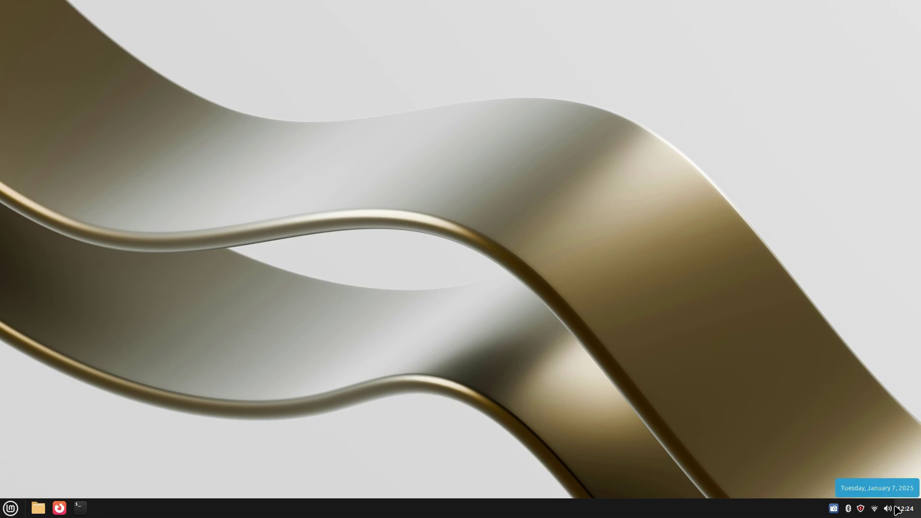
left_click(860, 508)
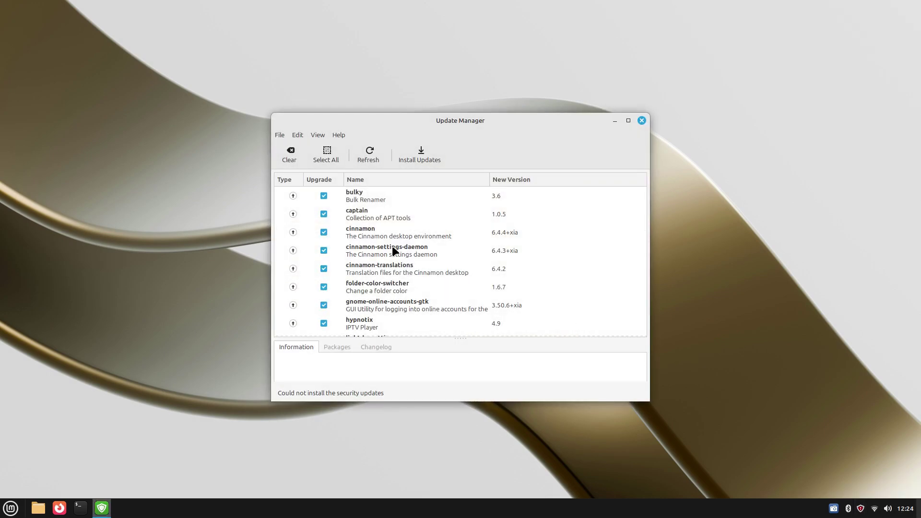
left_click(420, 157)
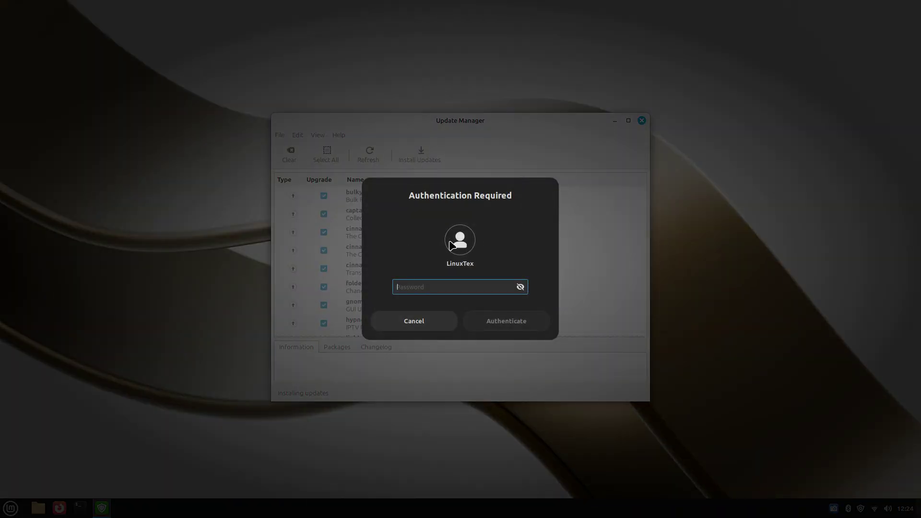
type("********")
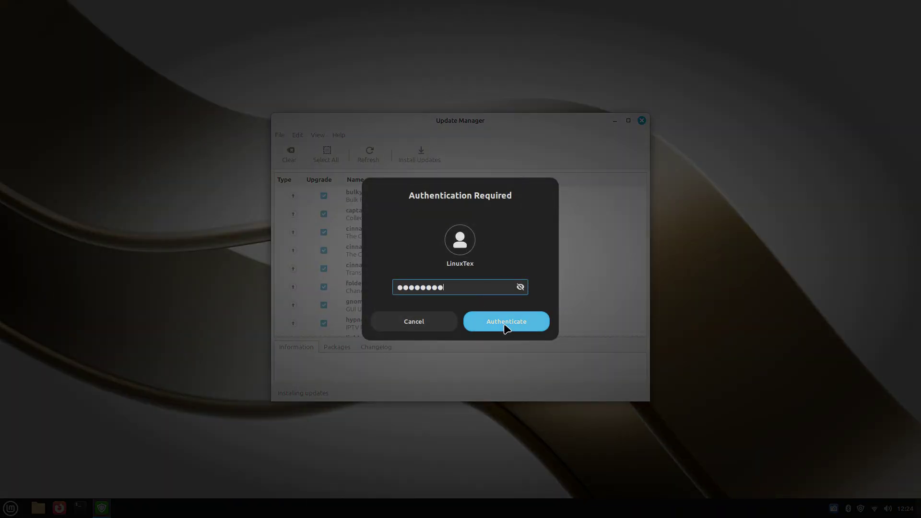
left_click(520, 287)
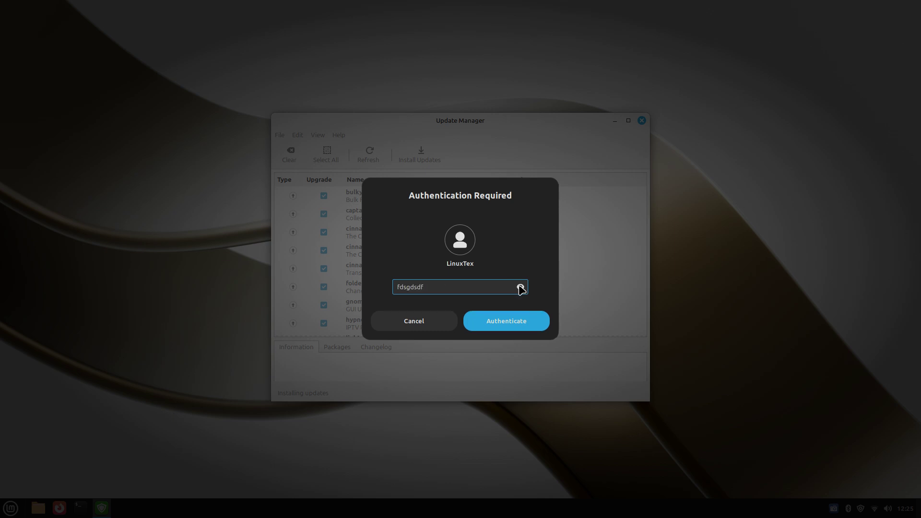
left_click(520, 286)
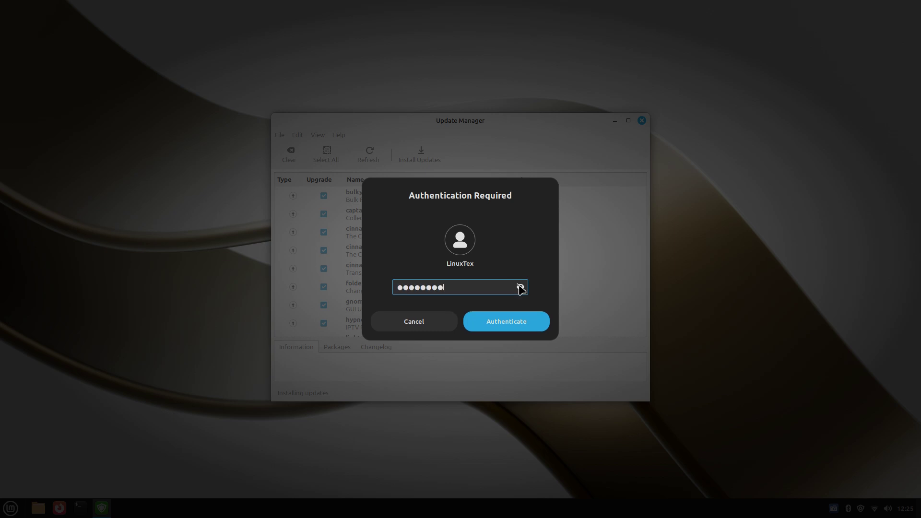
left_click(433, 323)
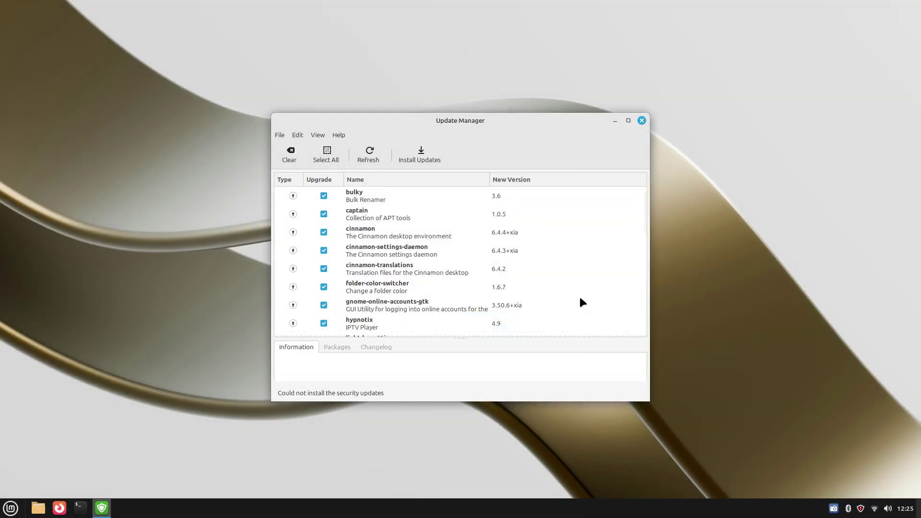
left_click(643, 118)
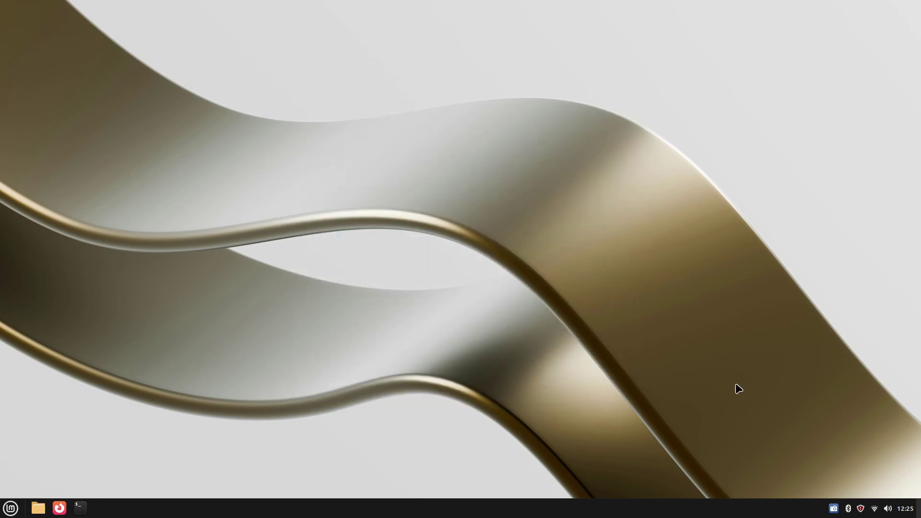
left_click(11, 507)
left_click(18, 472)
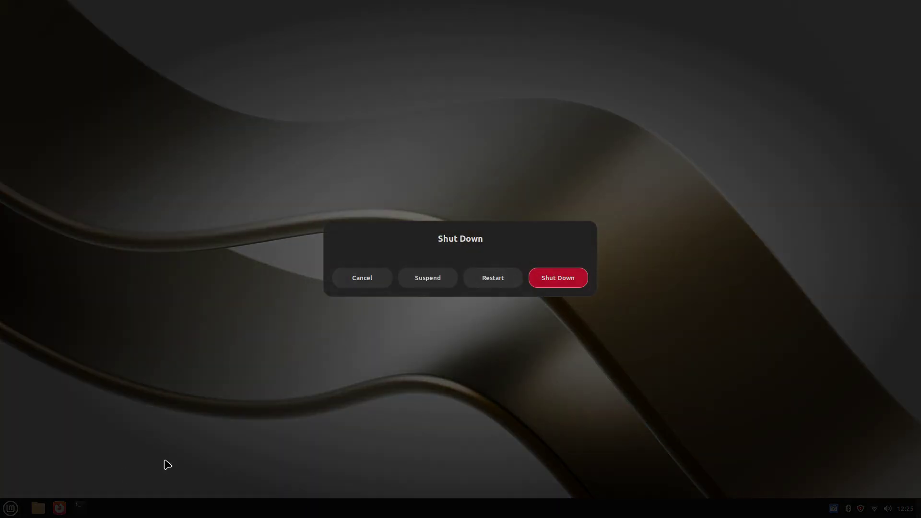
left_click(365, 281)
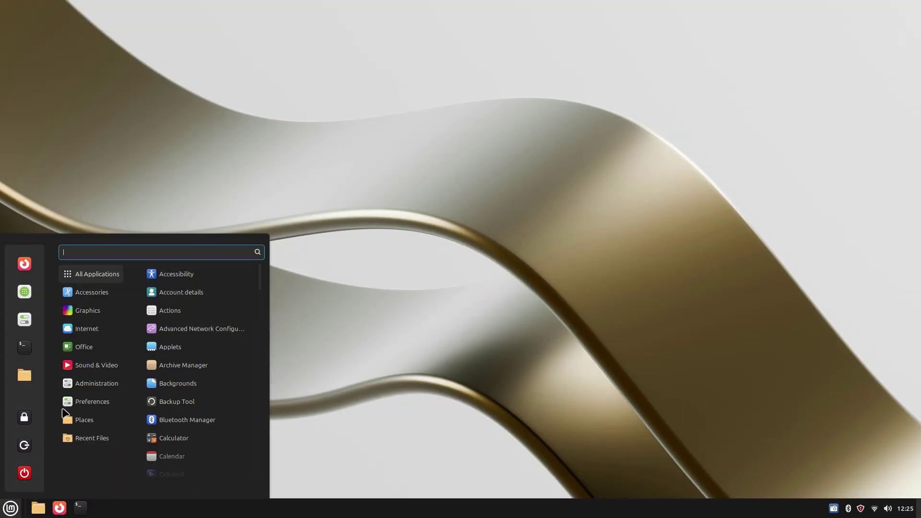
mouse_move(122, 369)
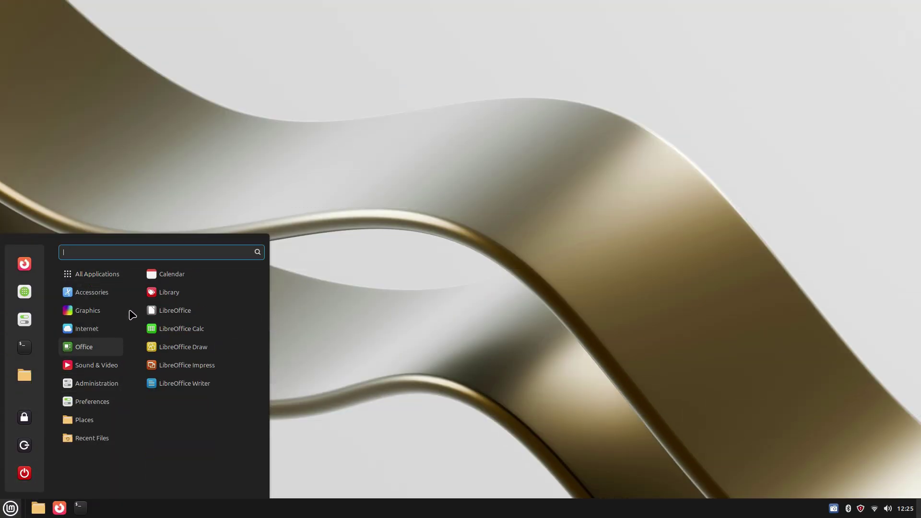
mouse_move(74, 294)
mouse_move(113, 307)
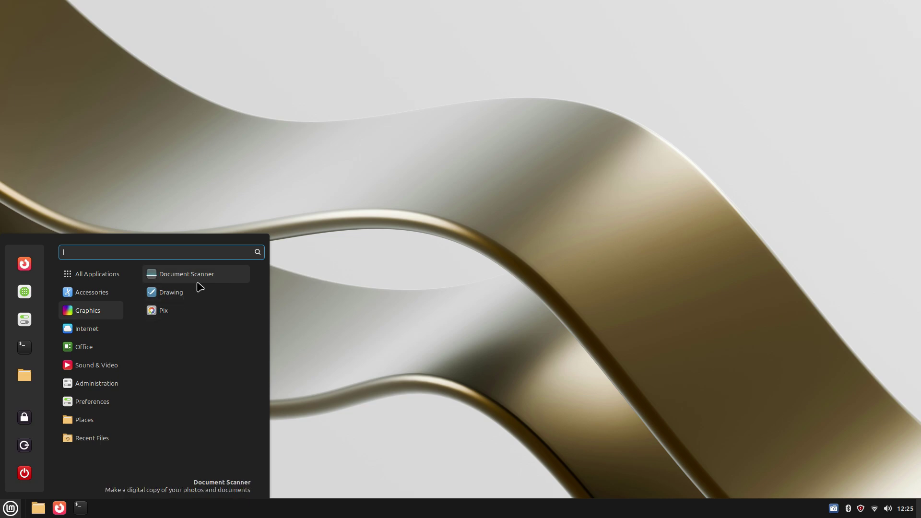
mouse_move(115, 329)
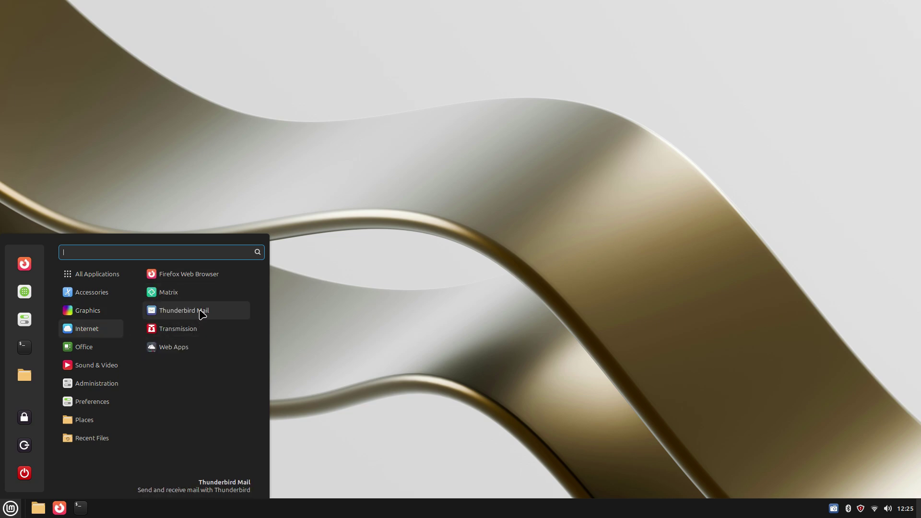
mouse_move(120, 348)
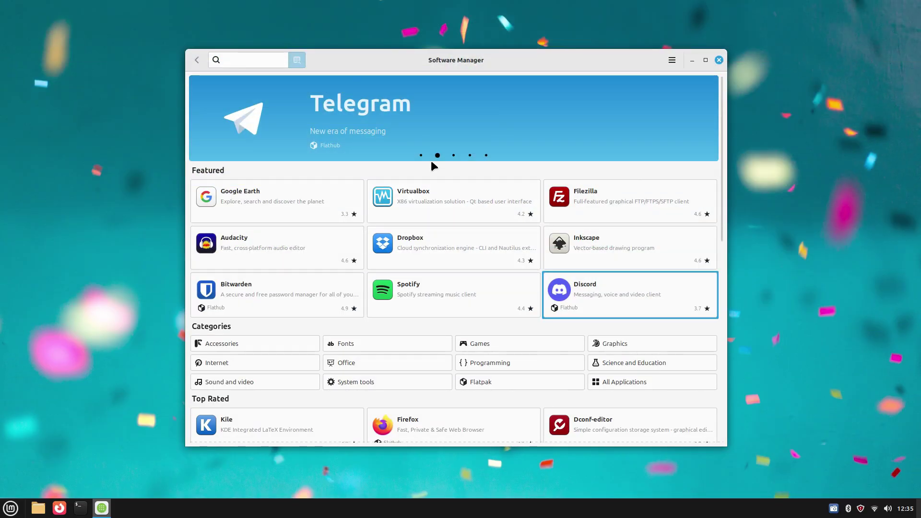
Cycle the featured carousel through the Audacity, Telegram, Gimp, Inkscape and Sublime banners
left_click(419, 155)
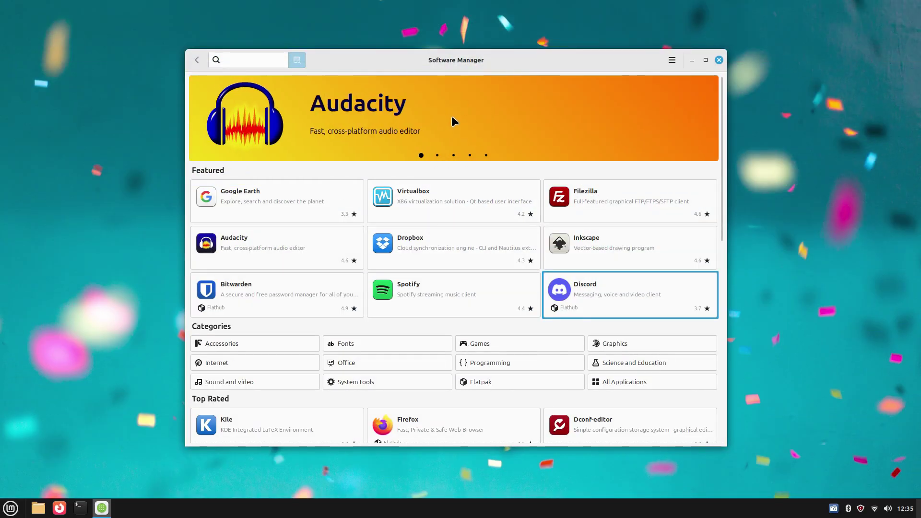
left_click(437, 155)
left_click(453, 156)
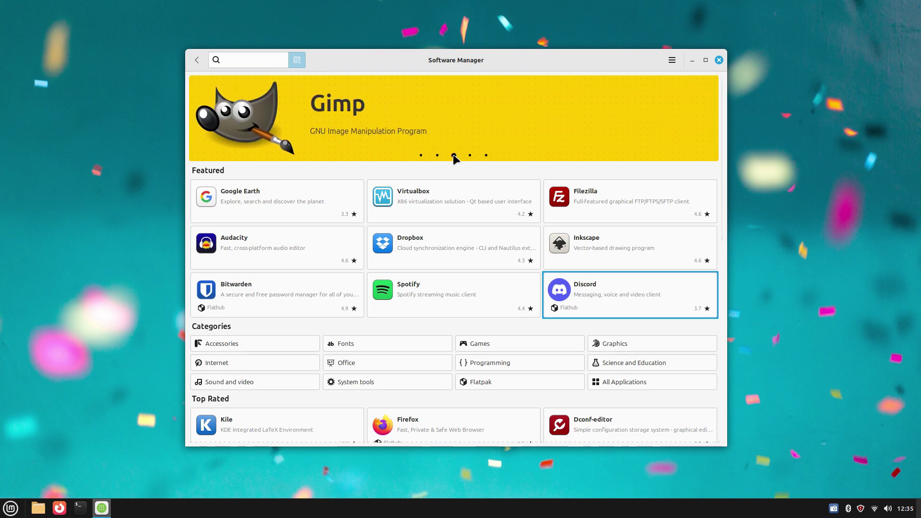
left_click(469, 156)
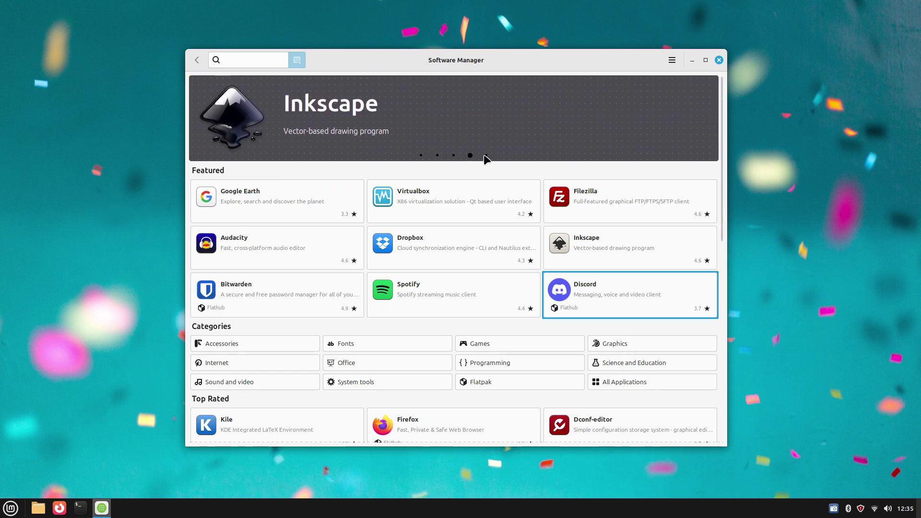
left_click(485, 156)
Browse the Google Earth details page and return home
left_click(292, 201)
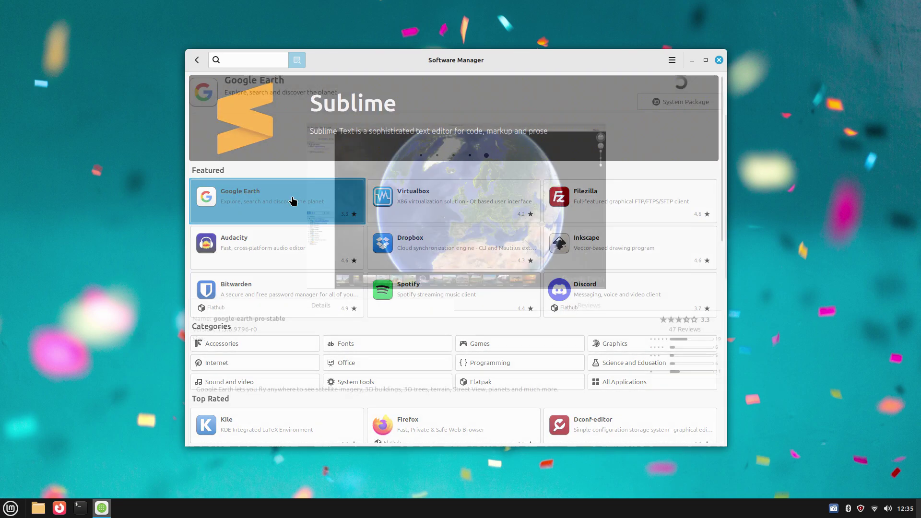
scroll(320, 264, "down", 3)
scroll(392, 297, "up", 3)
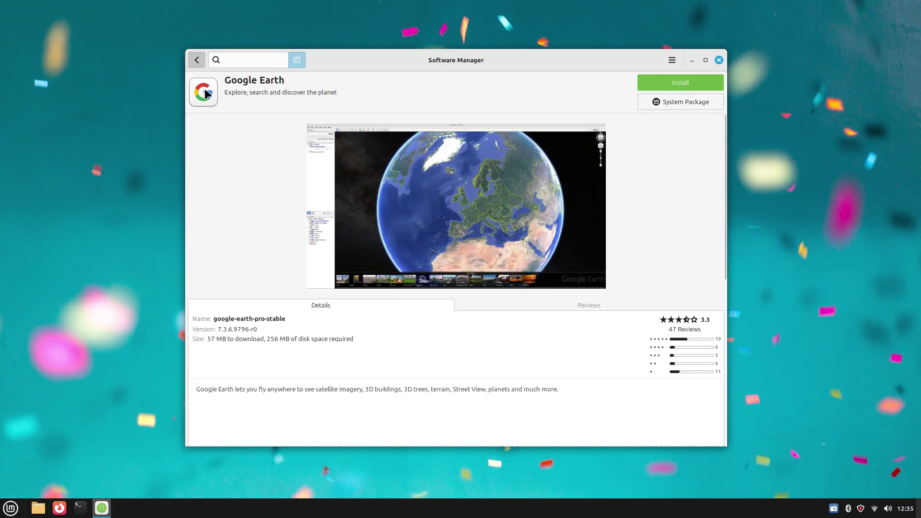
left_click(197, 60)
Check Virtualbox's reviews and its version 7.0.16-dfsg-2ubuntu1.1, then return home
left_click(401, 202)
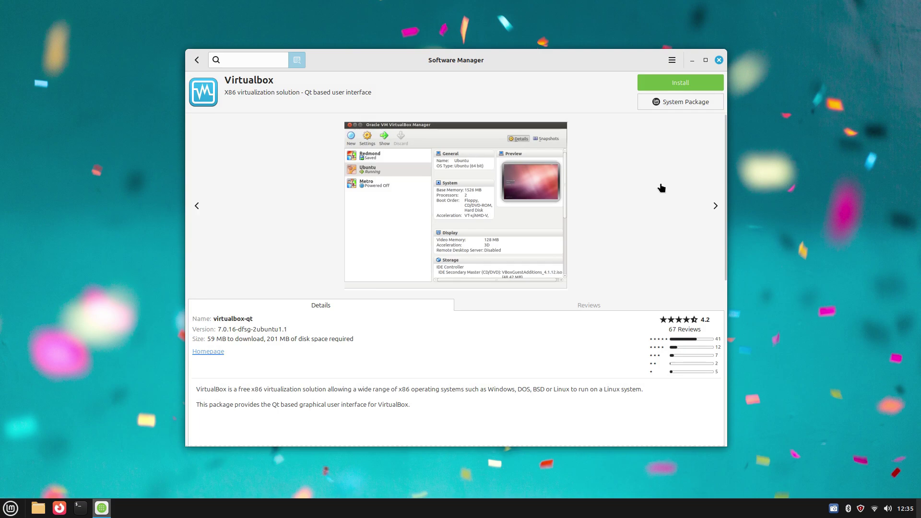
scroll(446, 305, "down", 3)
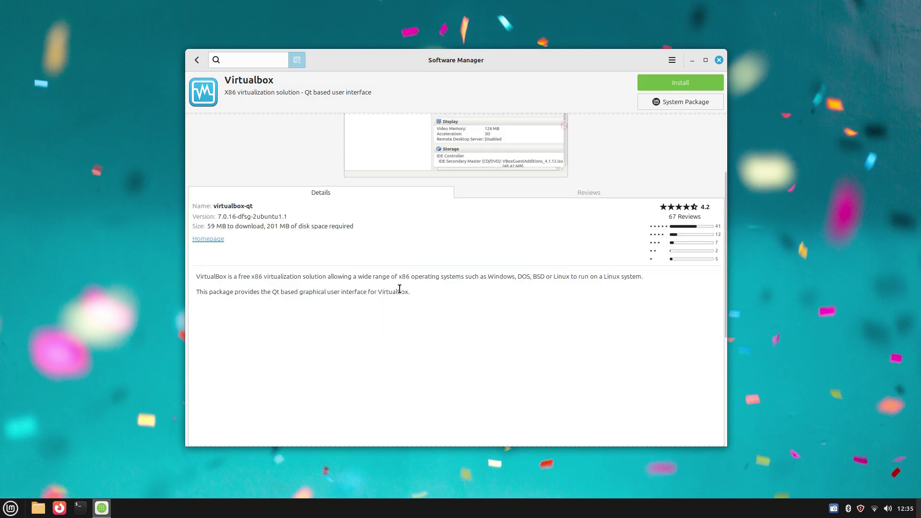
left_click(589, 193)
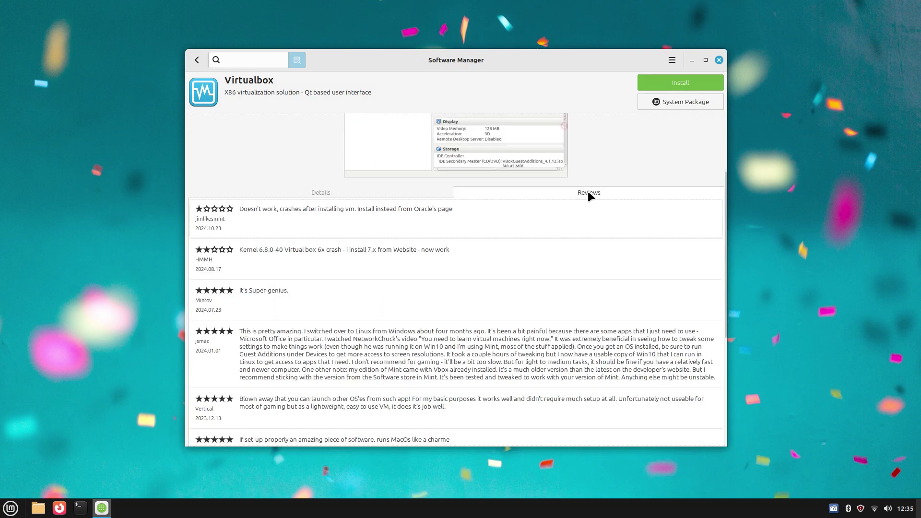
left_click(311, 194)
triple_click(245, 216)
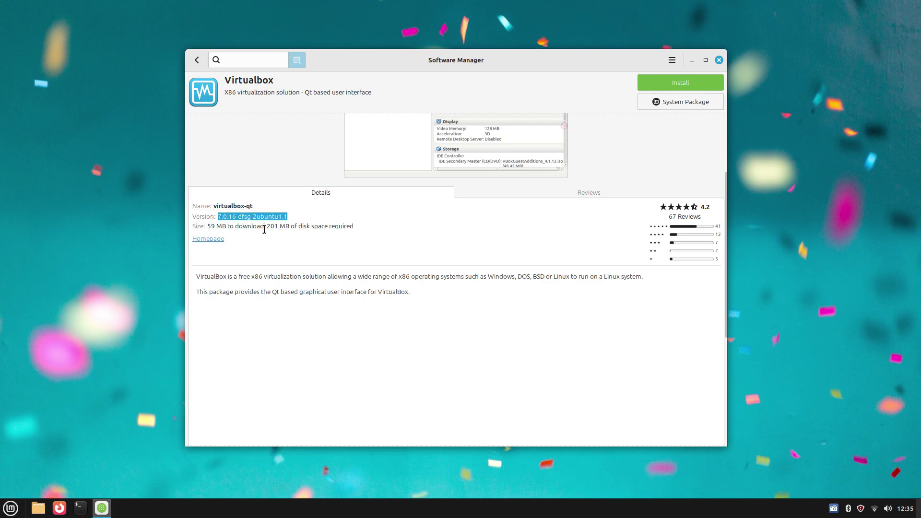
scroll(352, 288, "up", 5)
left_click(196, 60)
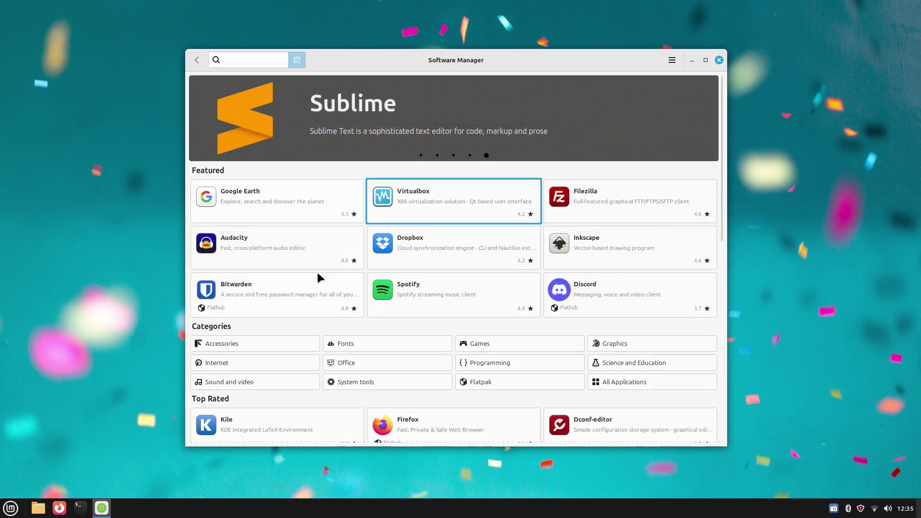
View the Filezilla details page and its reviews, then return home
left_click(602, 200)
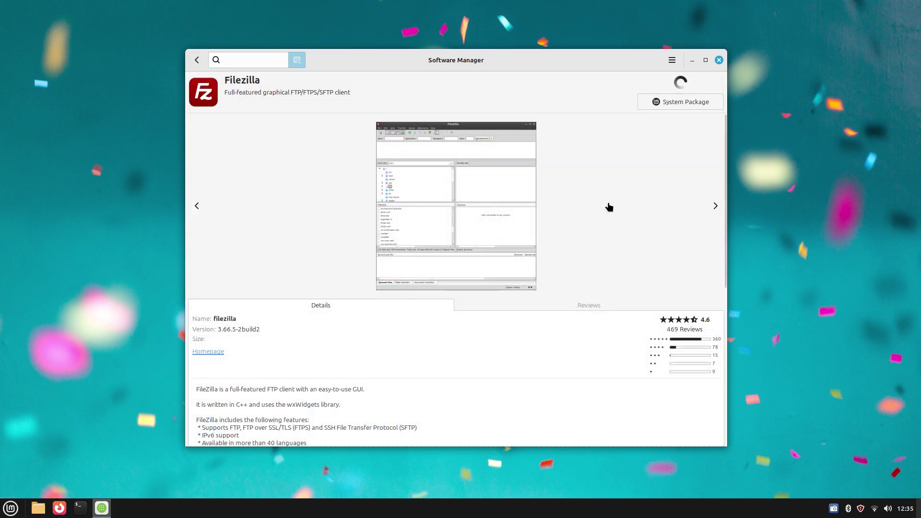
left_click(586, 304)
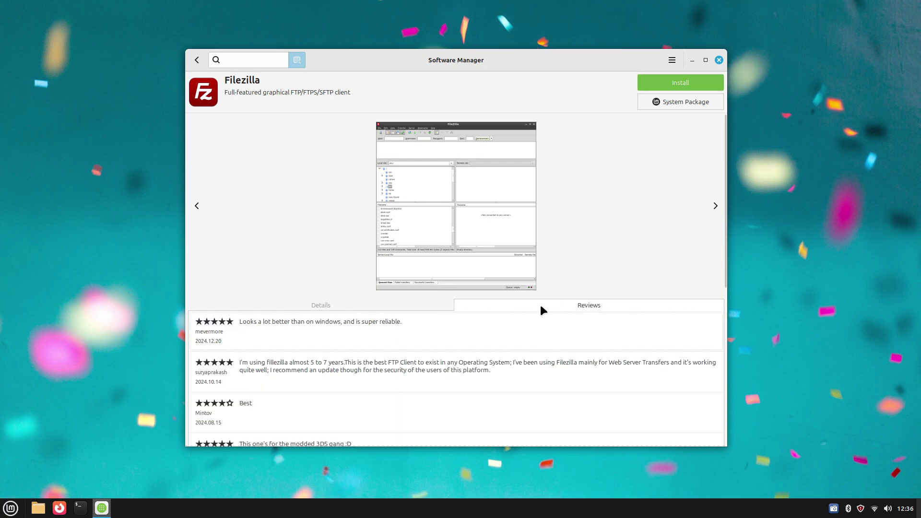
left_click(432, 305)
left_click(194, 59)
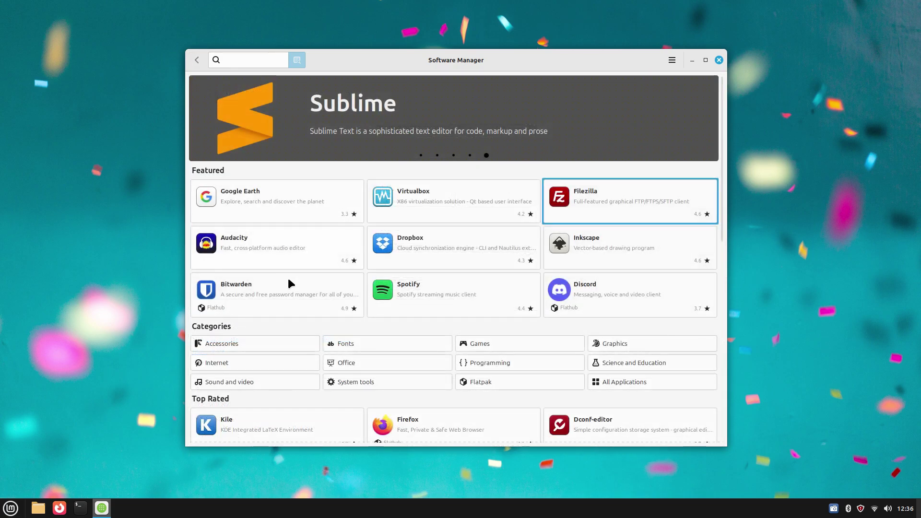
View the Audacity details with its next screenshot, then the Dropbox details page
left_click(262, 241)
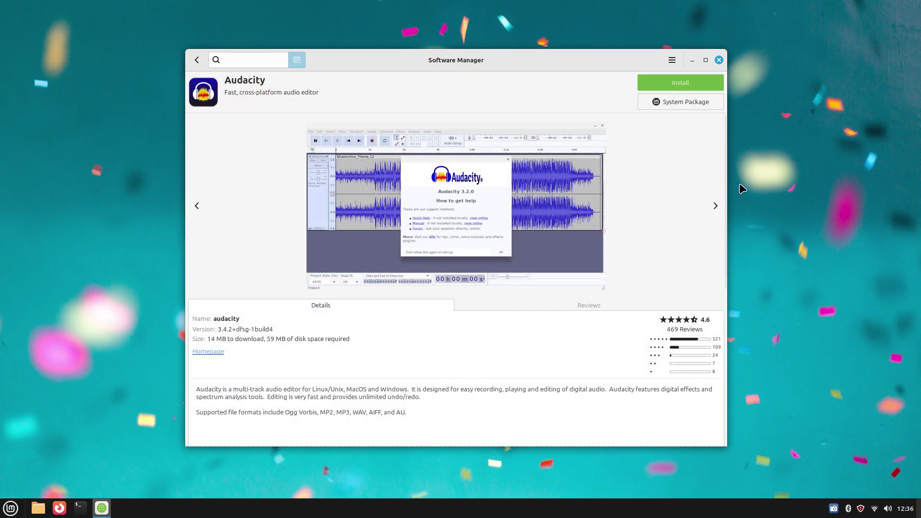
left_click(715, 205)
left_click(202, 57)
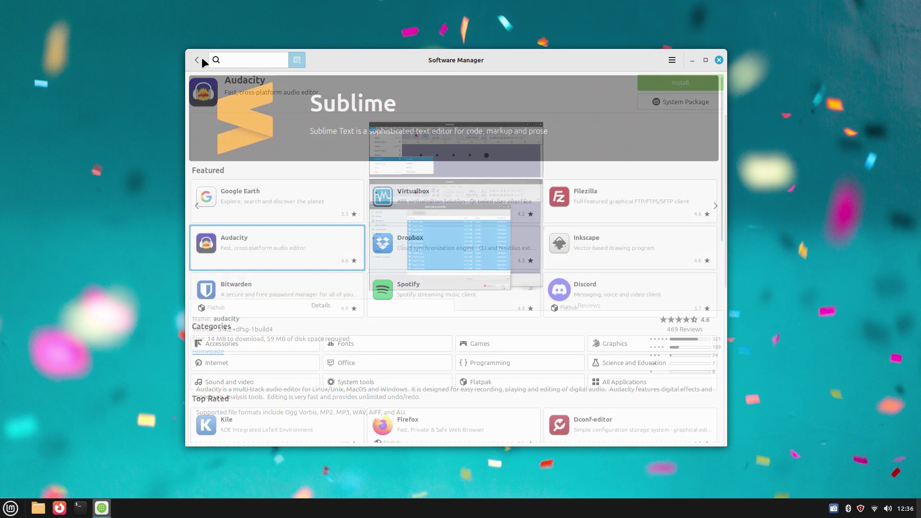
left_click(431, 246)
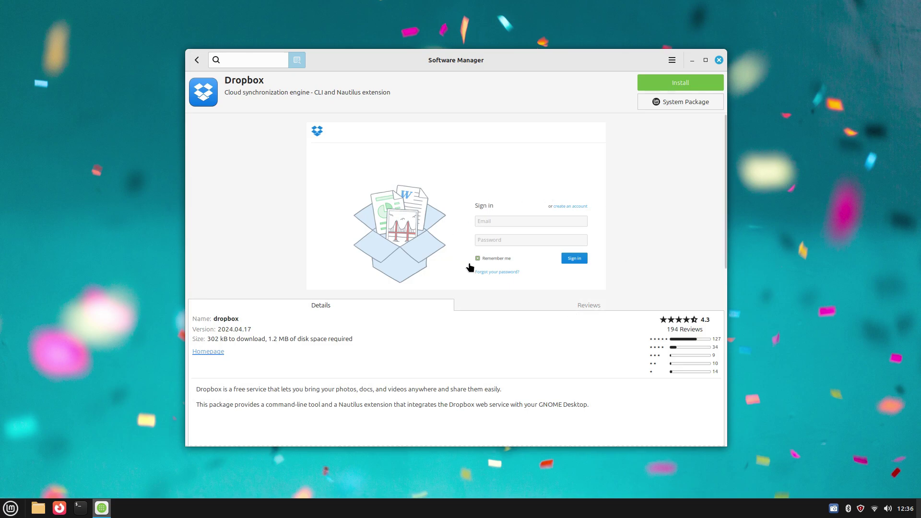
left_click(196, 60)
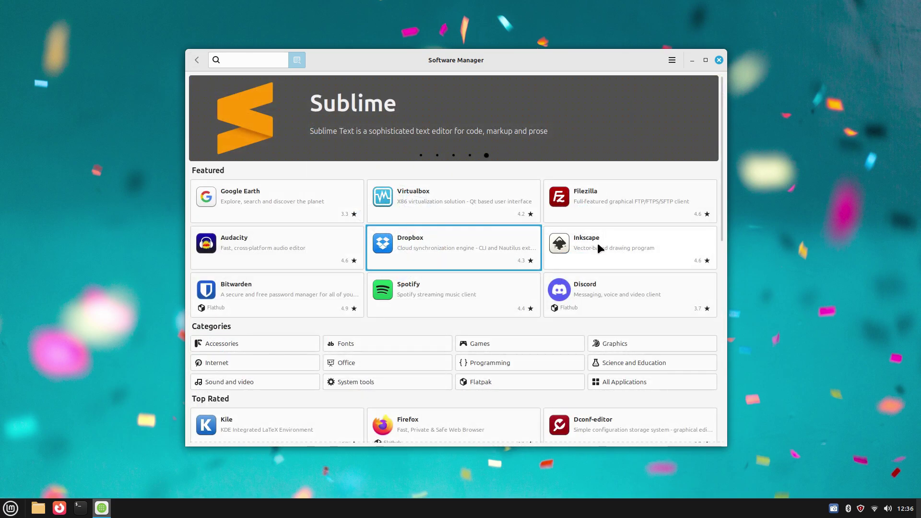
Read the Inkscape description and flip through two more screenshots, then return home
left_click(597, 243)
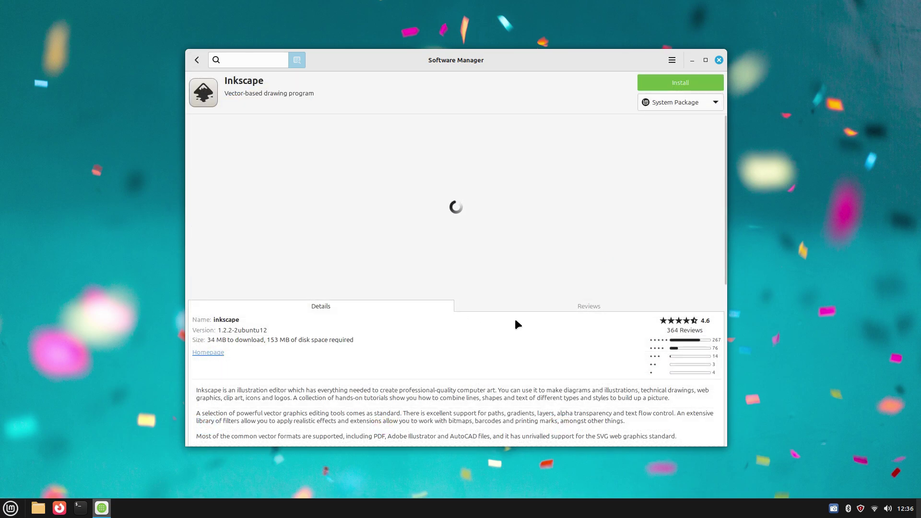
scroll(499, 320, "down", 5)
left_click_drag(215, 215, 259, 232)
left_click(389, 301)
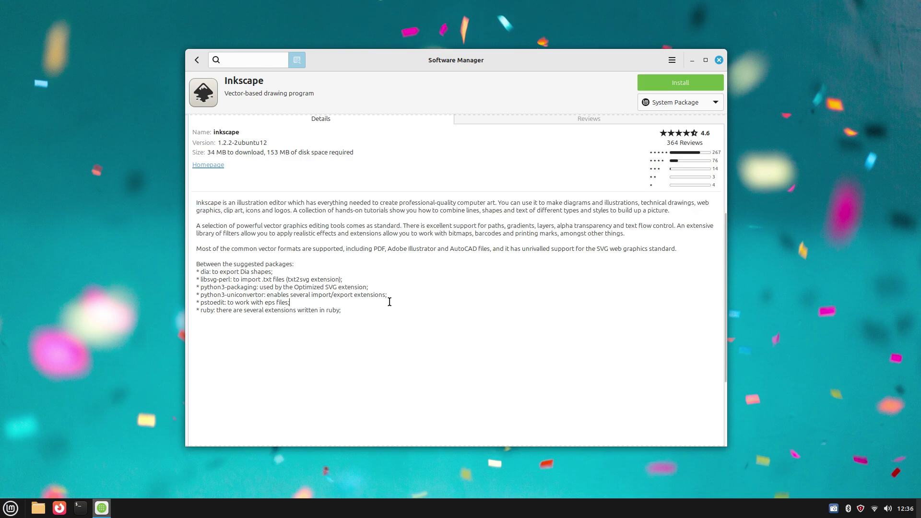
scroll(434, 310, "up", 5)
left_click(716, 205)
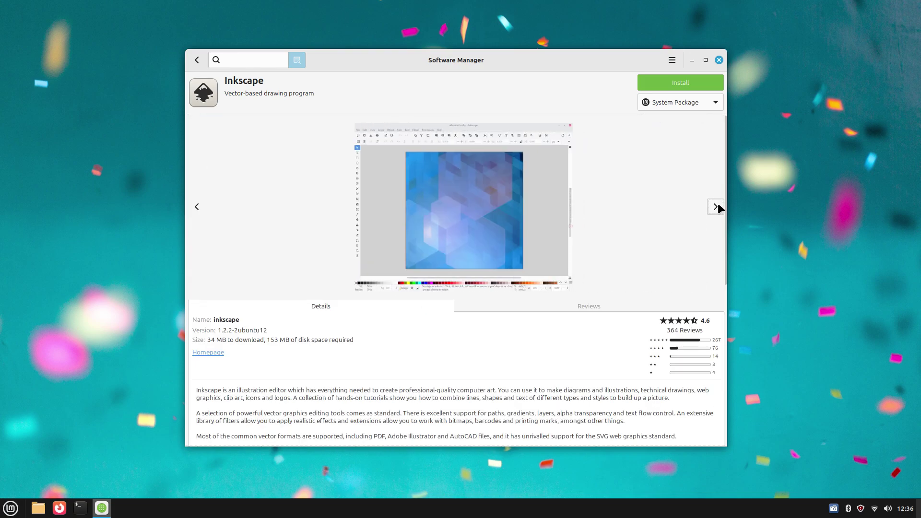
left_click(716, 205)
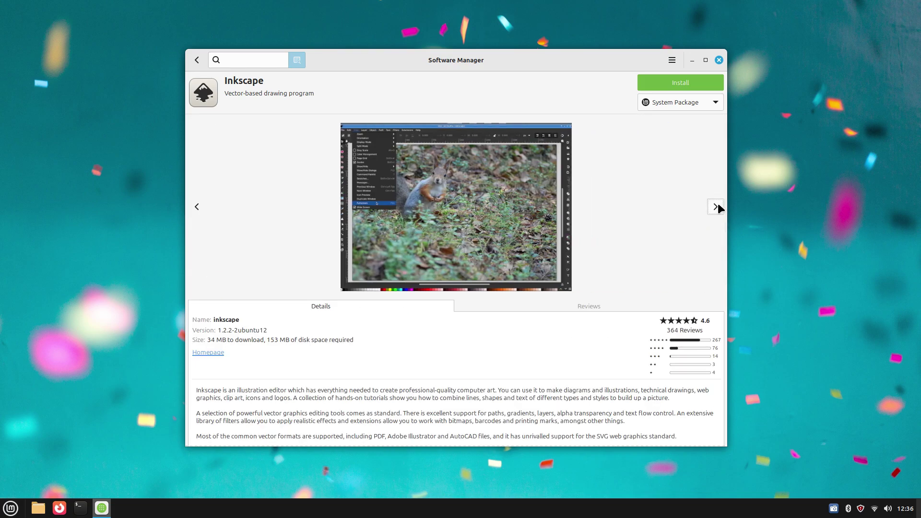
left_click(197, 59)
Browse the Bitwarden details page and its reviews, then return home
left_click(278, 284)
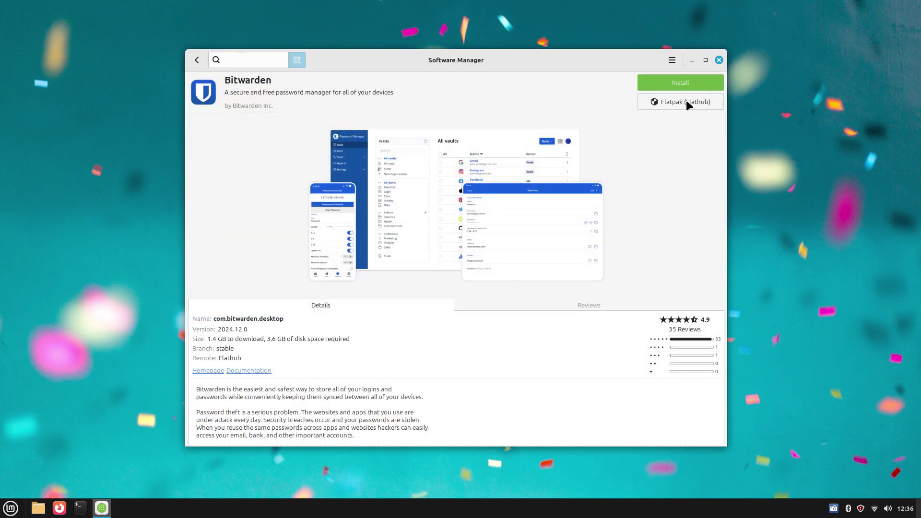
scroll(361, 254, "down", 5)
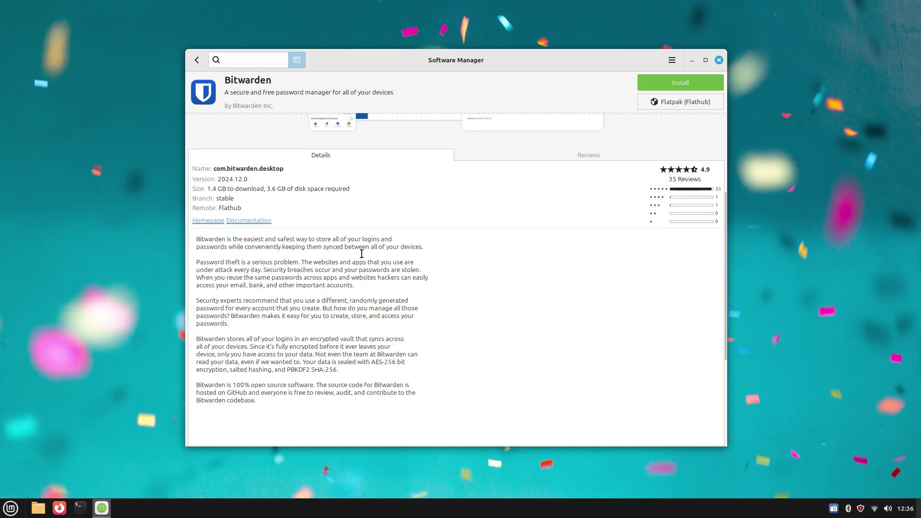
scroll(364, 254, "up", 5)
left_click(580, 304)
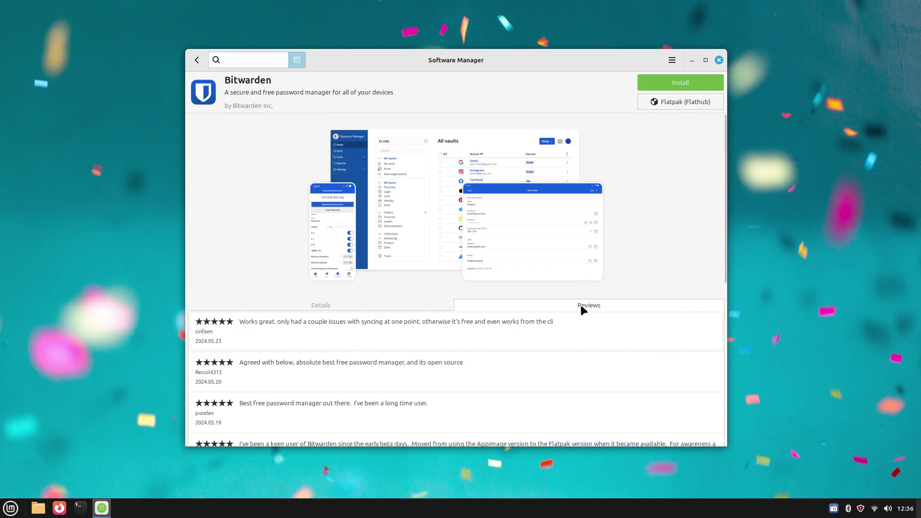
left_click(401, 306)
left_click(196, 60)
View the Spotify details page and its reviews, then return home
left_click(459, 301)
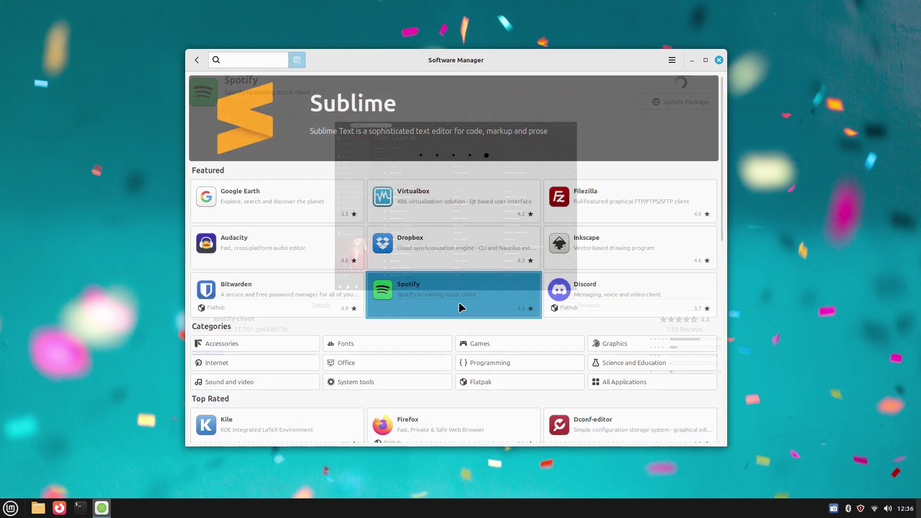
left_click(576, 307)
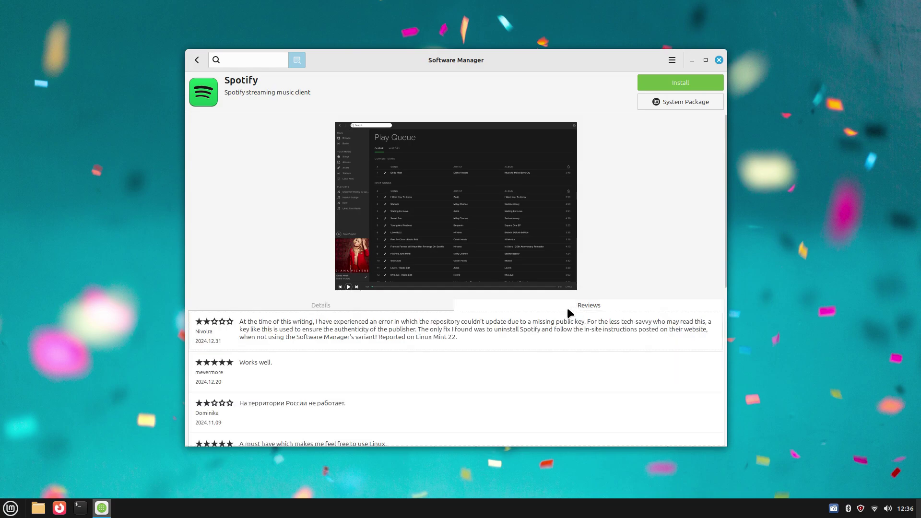
left_click(398, 309)
left_click(197, 60)
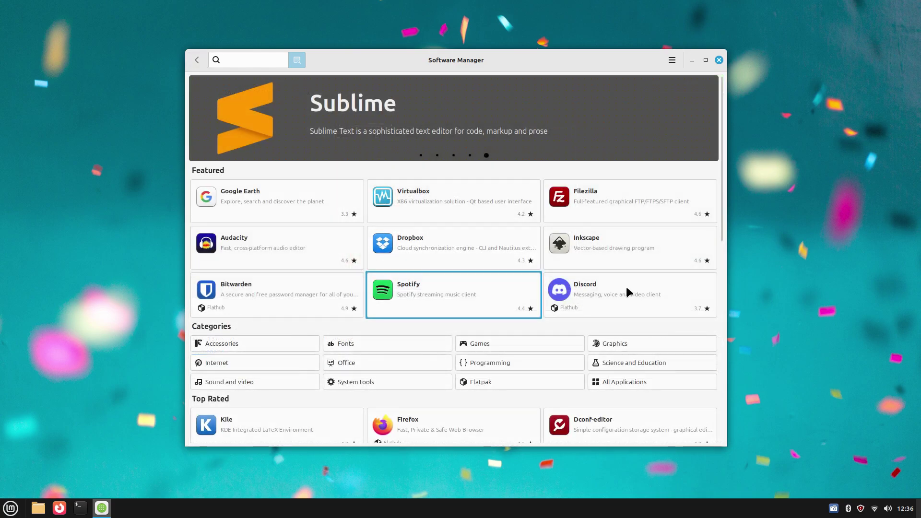
Check Discord's reviews and three more screenshots, then go back to the home page
left_click(626, 288)
left_click(566, 306)
left_click(431, 301)
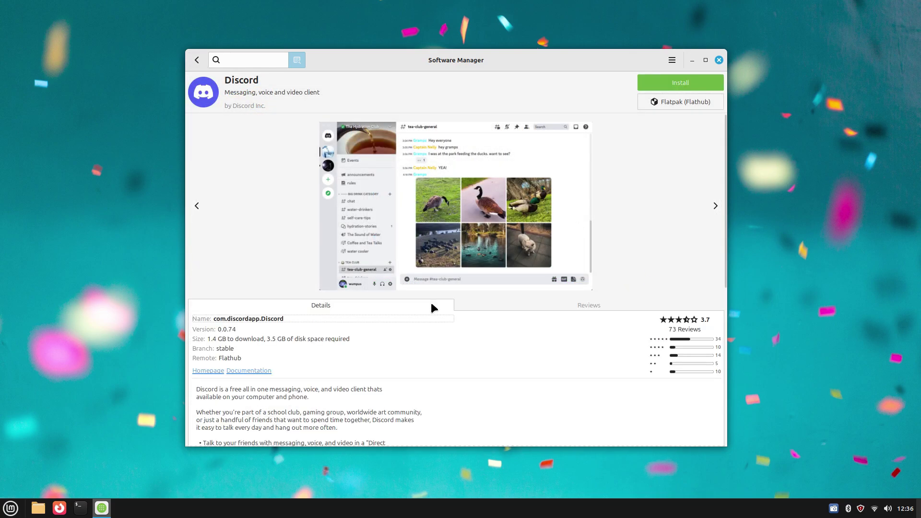
left_click(715, 206)
left_click(714, 205)
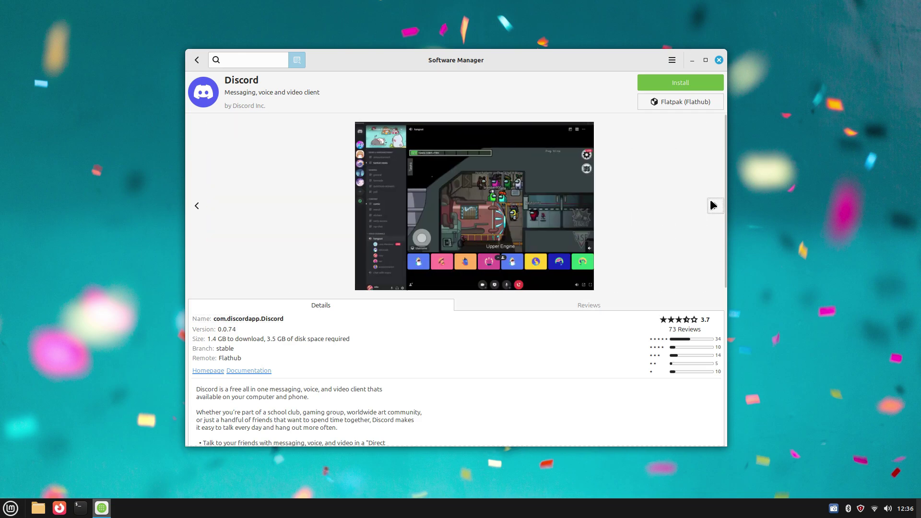
left_click(709, 206)
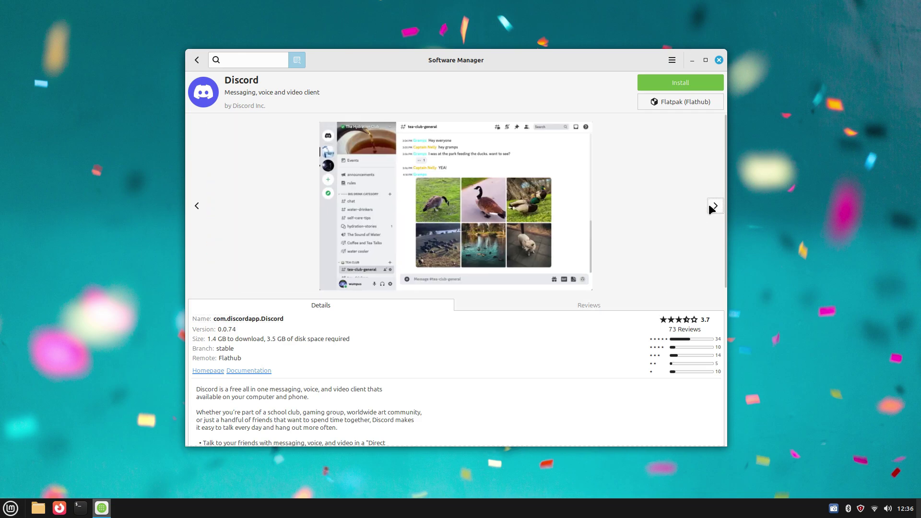
key("alt+Left")
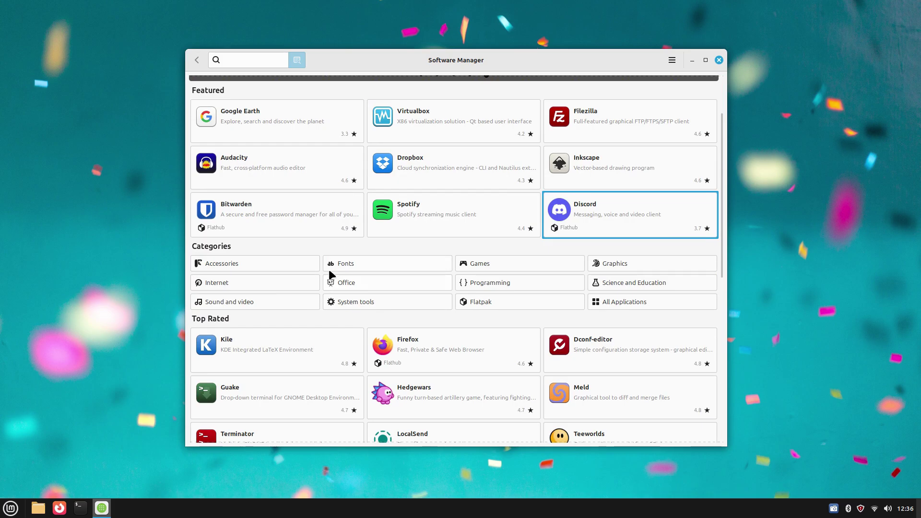
scroll(329, 272, "down", 3)
scroll(329, 271, "up", 2)
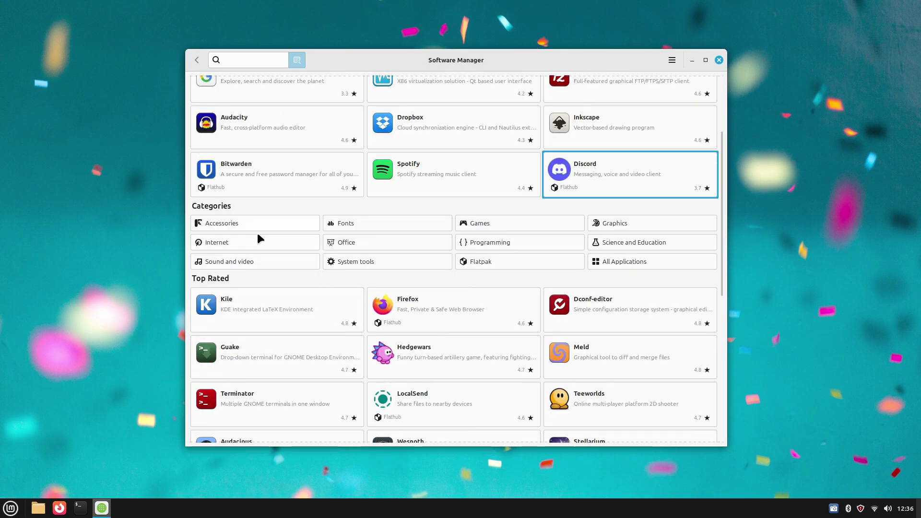
scroll(258, 235, "up", 5)
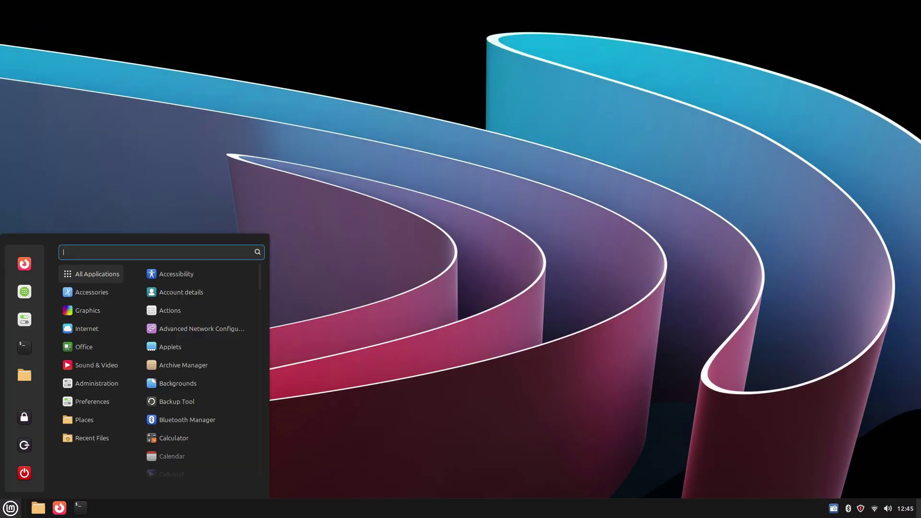
Open Power Management in System Settings and set the screen-off delay to 15 minutes
left_click(24, 319)
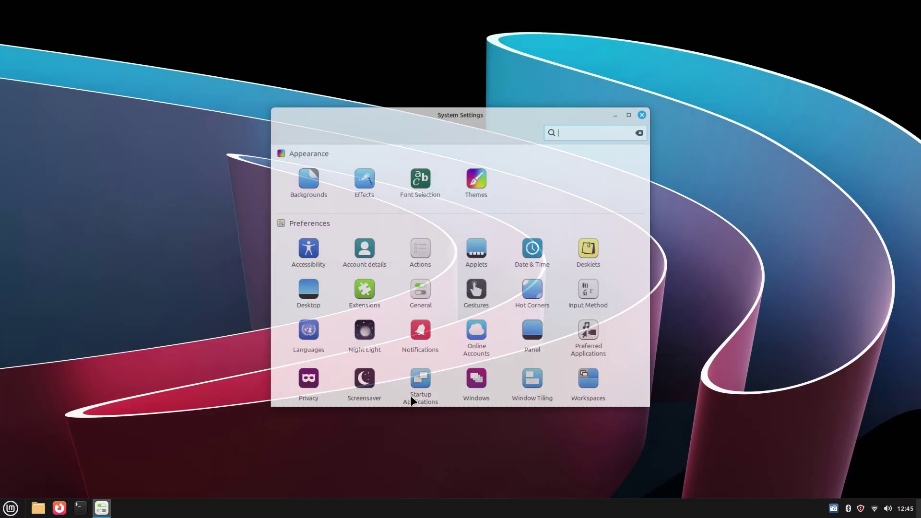
scroll(411, 400, "down", 5)
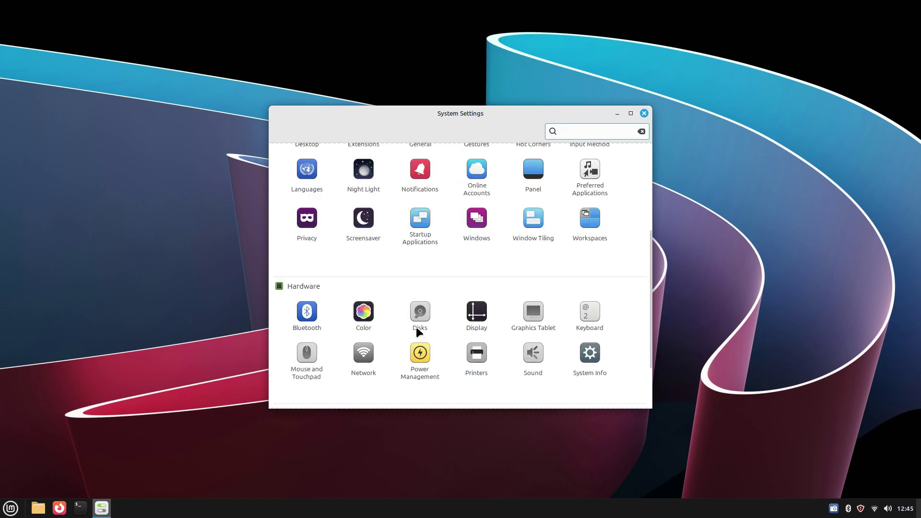
left_click(424, 357)
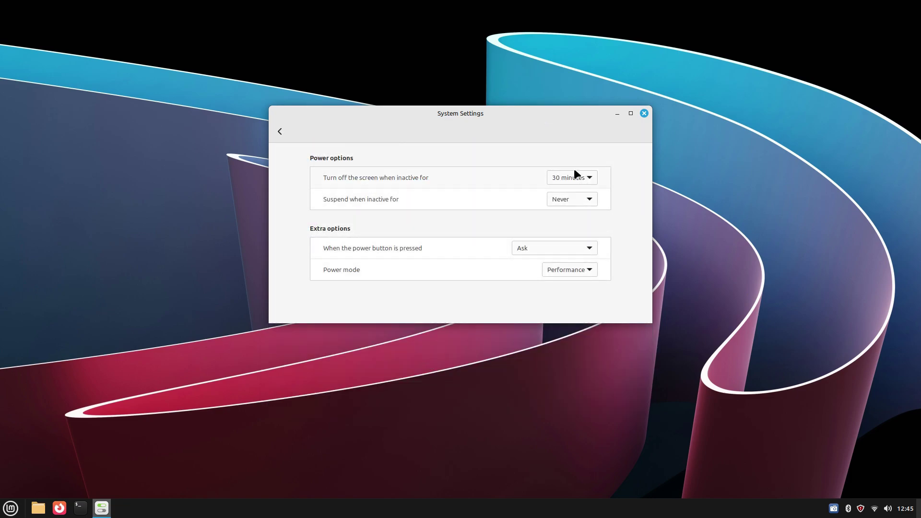
left_click(576, 174)
left_click(585, 164)
left_click(577, 181)
left_click(608, 194)
Set the inactivity delay to 30 minutes, screen-off to 15 minutes, and the power button to suspend
left_click(582, 197)
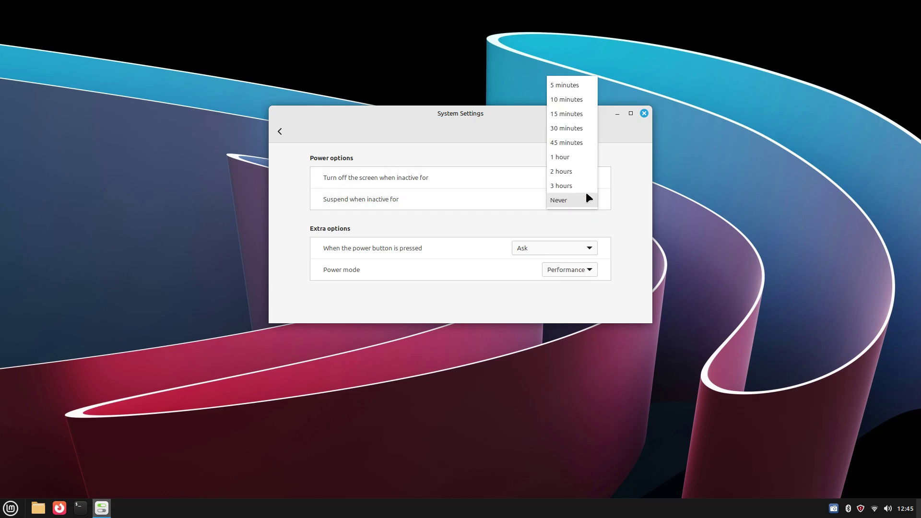
left_click(574, 123)
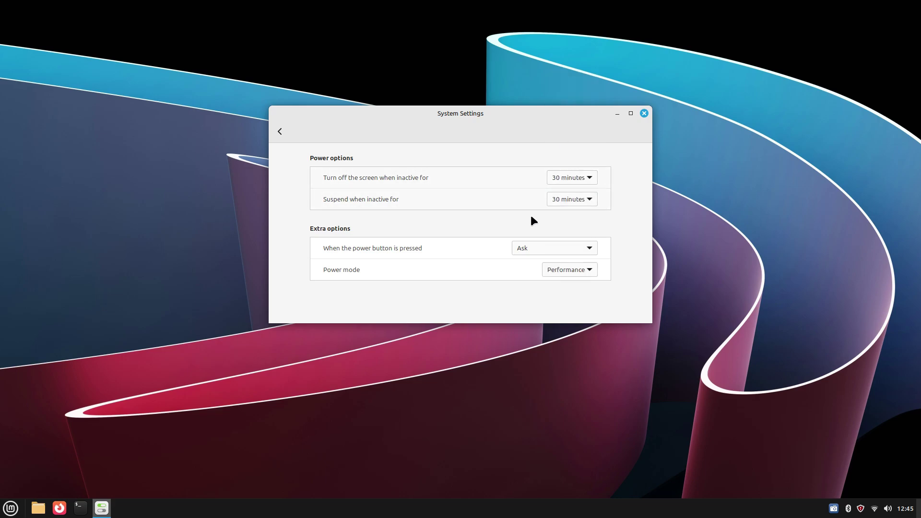
left_click(578, 177)
left_click(578, 162)
left_click(561, 249)
left_click(568, 221)
Switch the power mode to Balanced, then to Power Saver
left_click(571, 271)
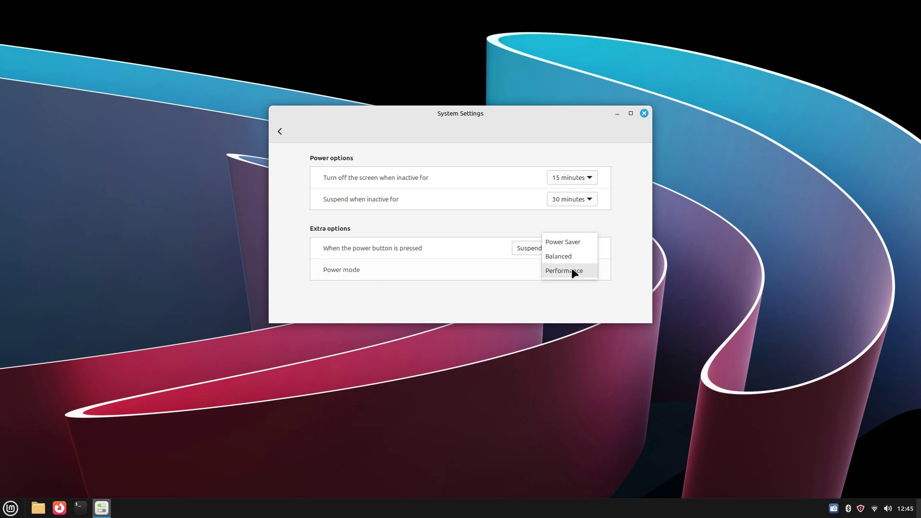
left_click(576, 258)
left_click(548, 271)
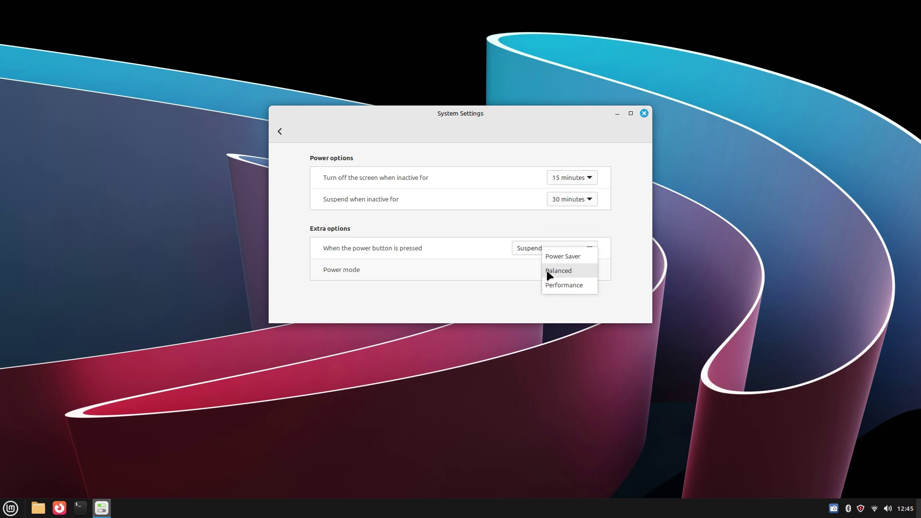
left_click(569, 258)
scroll(551, 272, "down", 2)
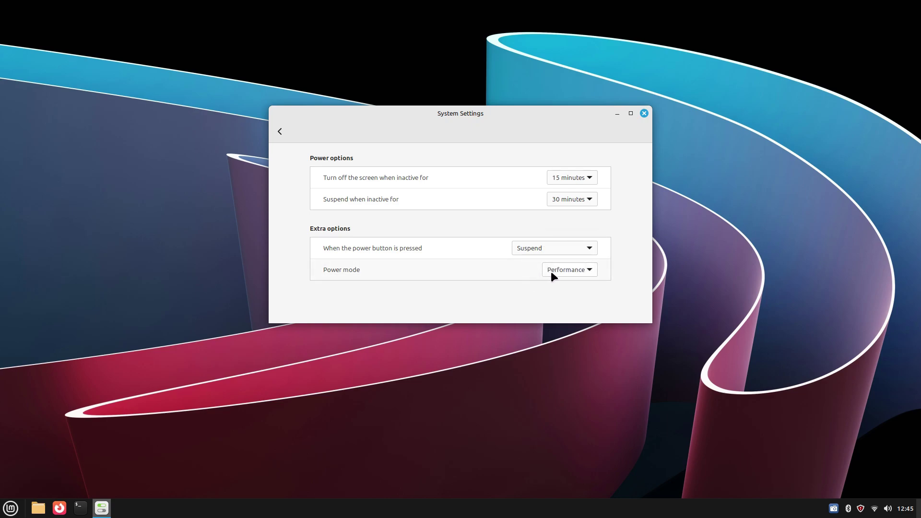
scroll(551, 273, "up", 1)
scroll(551, 272, "up", 1)
Try the Balanced and Performance modes, settle on Power Saver, and return to the settings overview
left_click(551, 271)
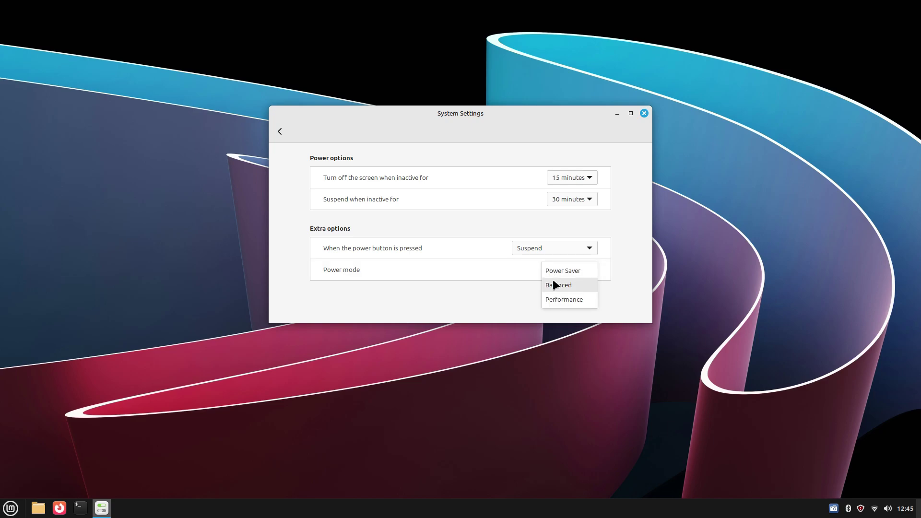
left_click(555, 282)
left_click(575, 271)
left_click(576, 287)
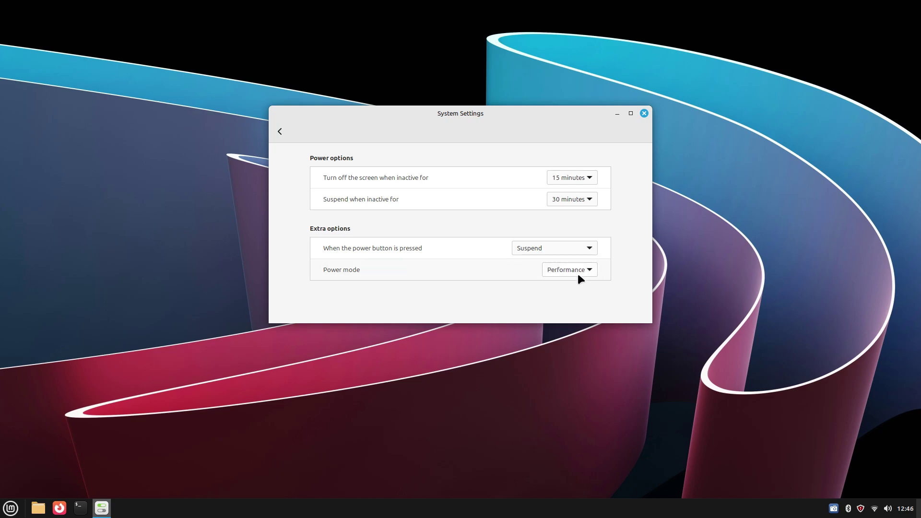
left_click(577, 272)
left_click(578, 244)
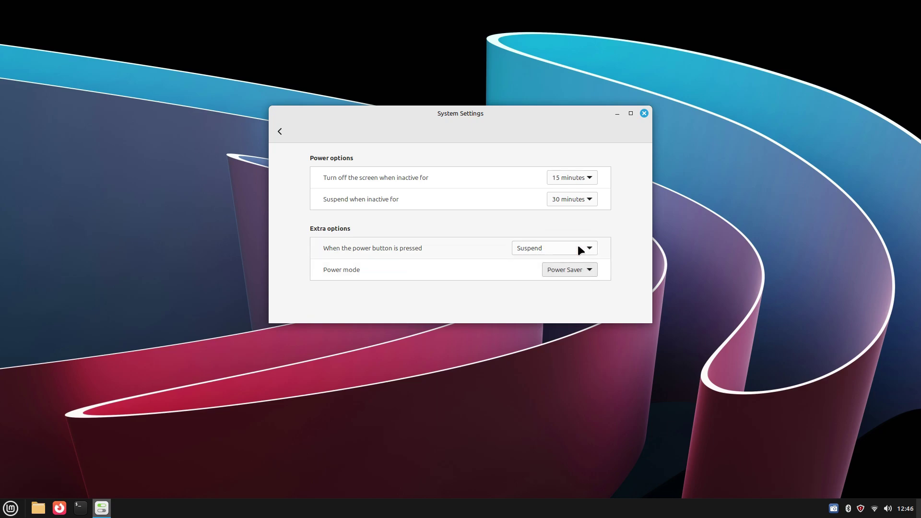
left_click(585, 269)
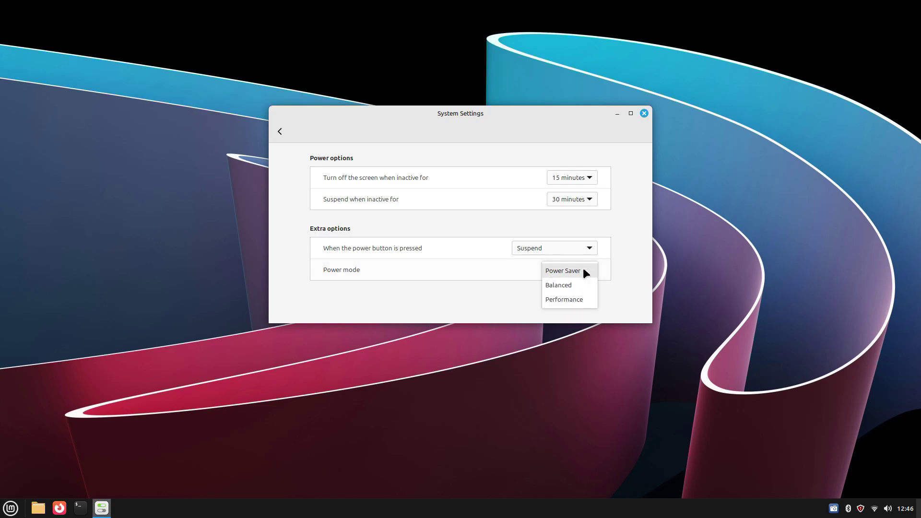
left_click(620, 290)
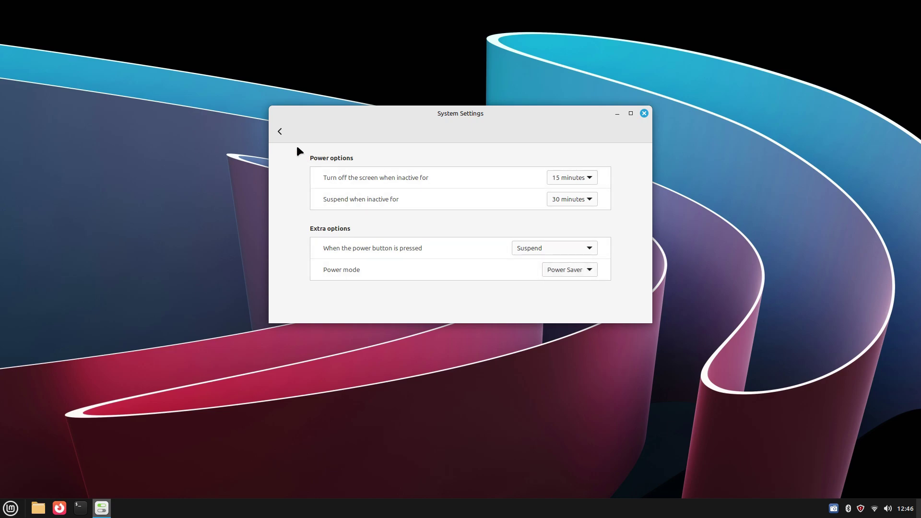
left_click(283, 133)
scroll(504, 245, "down", 2)
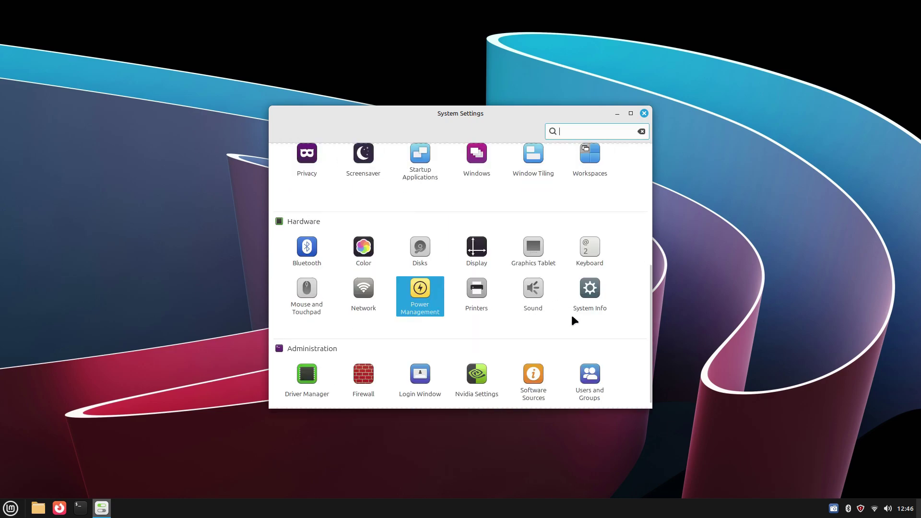
left_click(593, 292)
triple_click(573, 222)
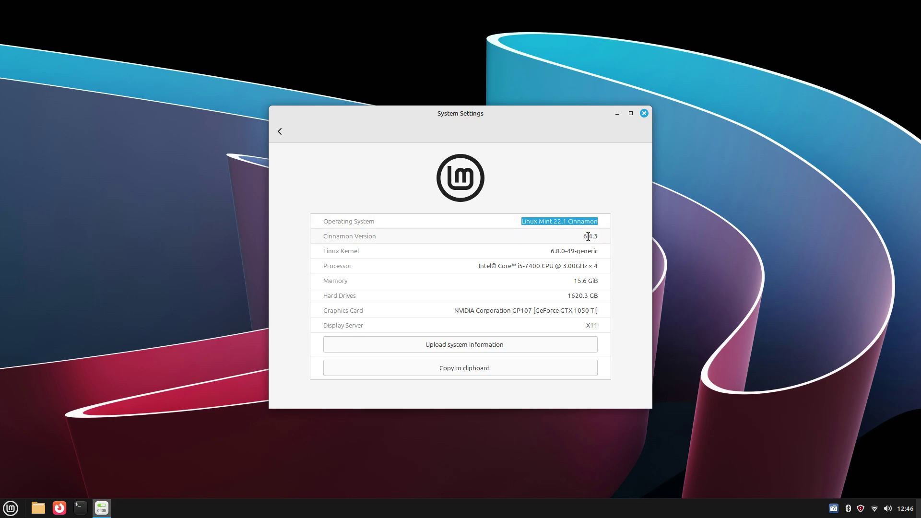
double_click(588, 237)
triple_click(578, 253)
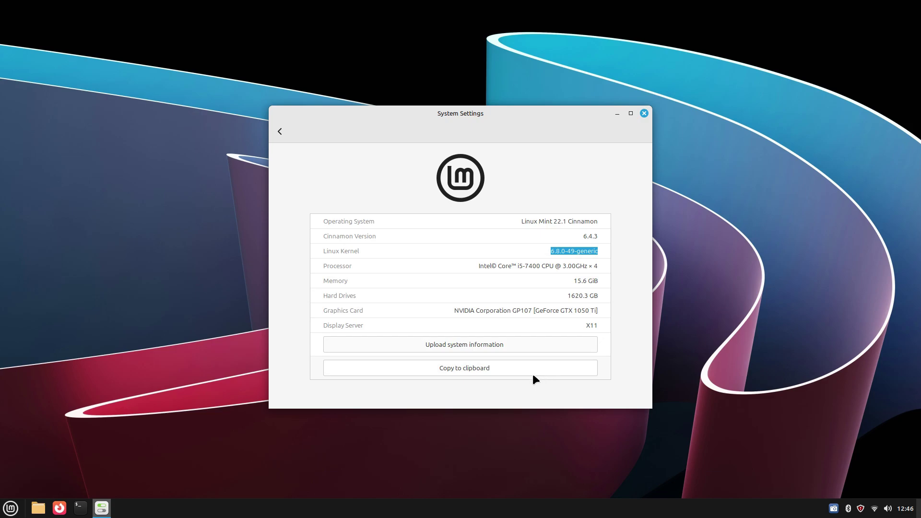
left_click(280, 132)
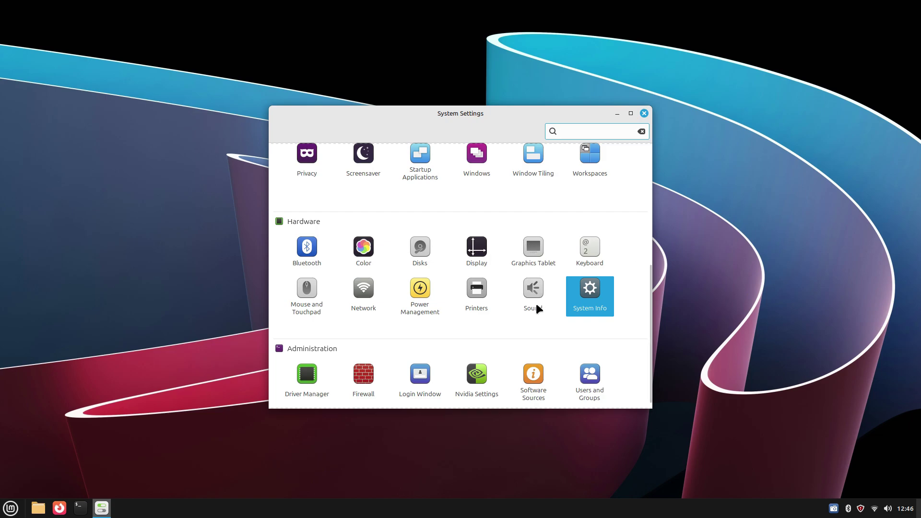
Launch Driver Manager, try nvidia-driver-535, and reselect the recommended nvidia-driver-550
scroll(535, 302, "down", 1)
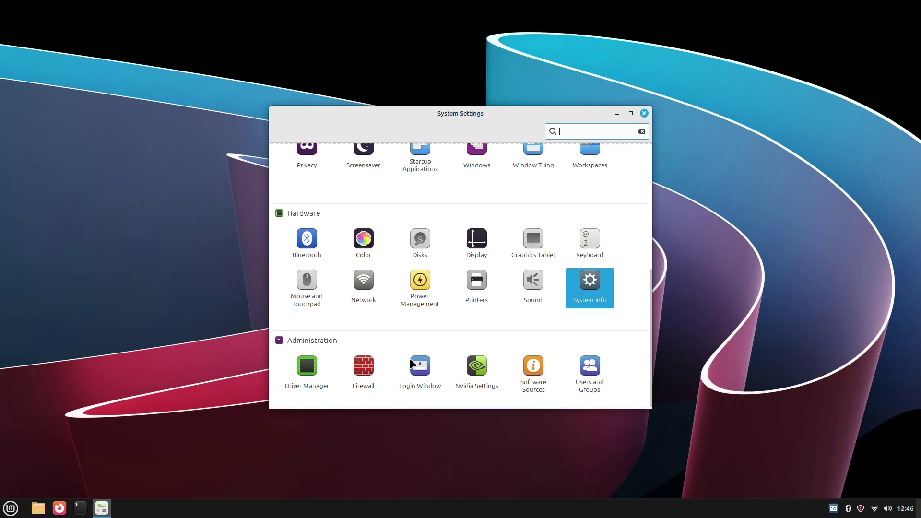
left_click(314, 378)
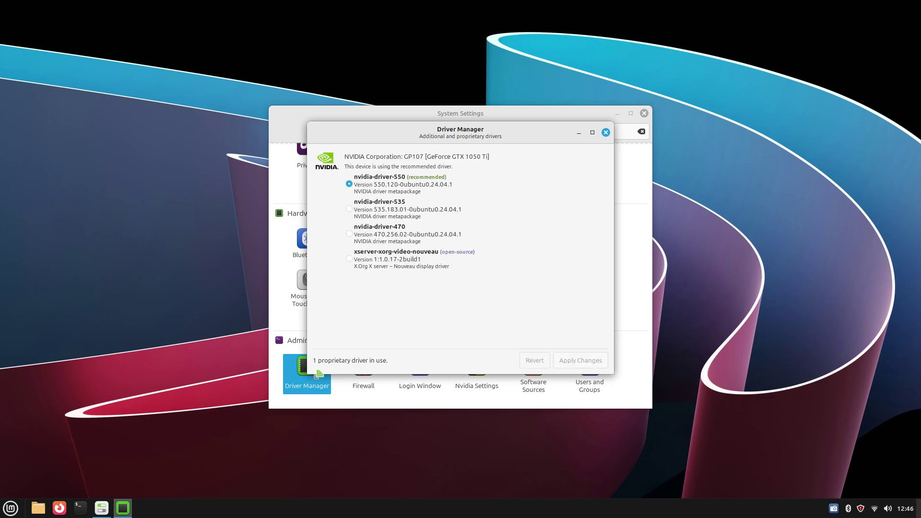
left_click(446, 206)
left_click(427, 180)
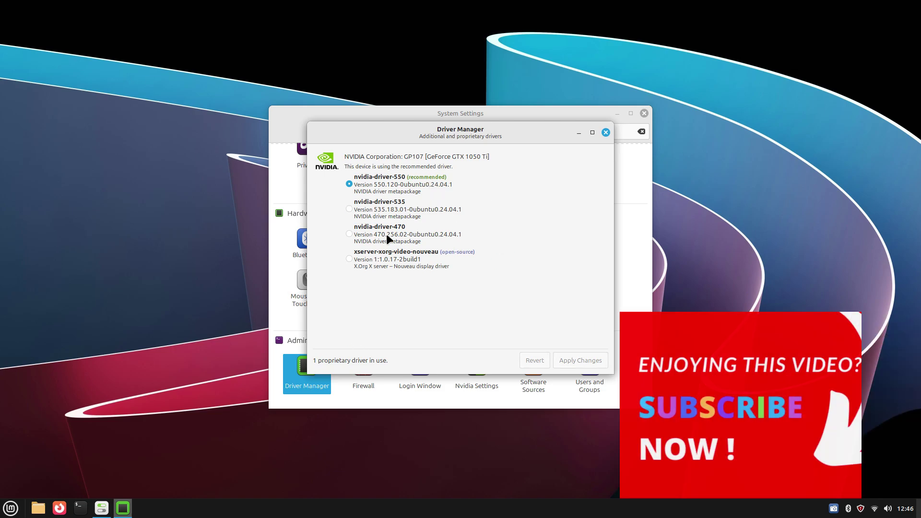
left_click(421, 214)
left_click(391, 182)
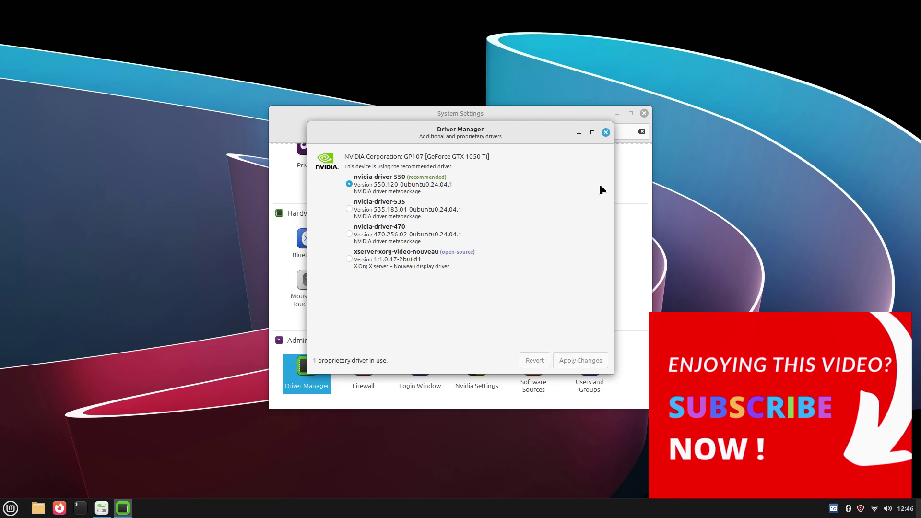
Close Driver Manager without applying changes and open the Mouse and Touchpad settings
left_click(606, 132)
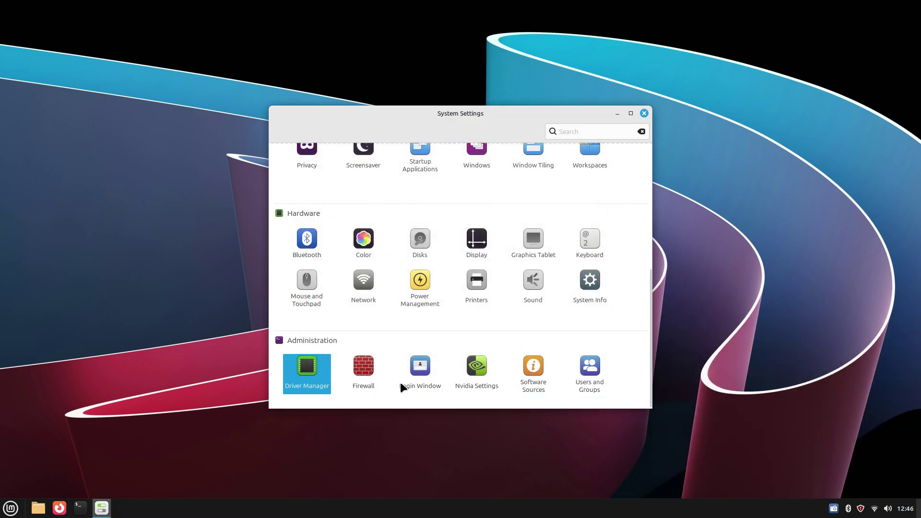
scroll(465, 383, "up", 3)
scroll(494, 380, "up", 4)
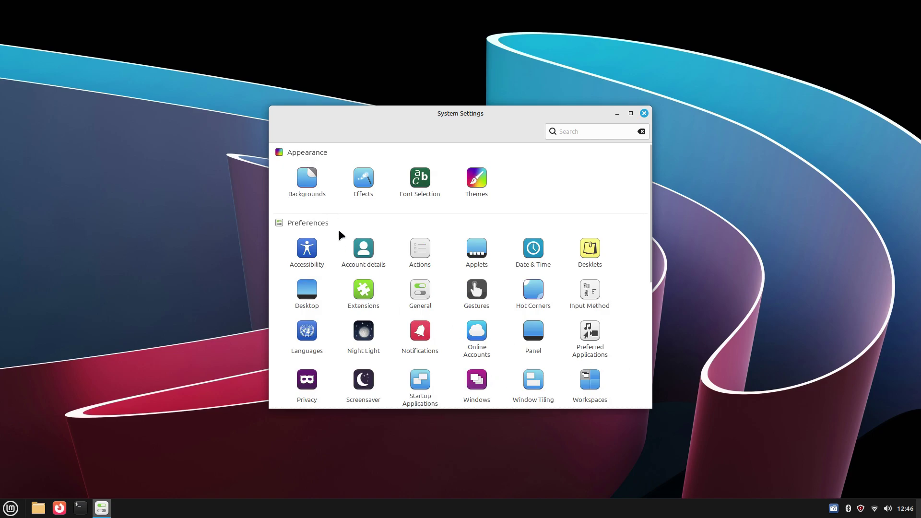
scroll(538, 301, "down", 4)
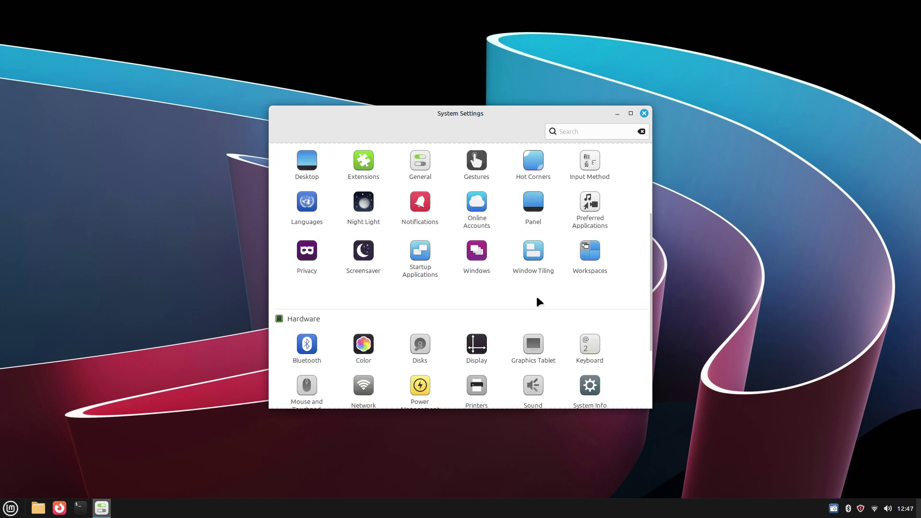
scroll(436, 271, "down", 3)
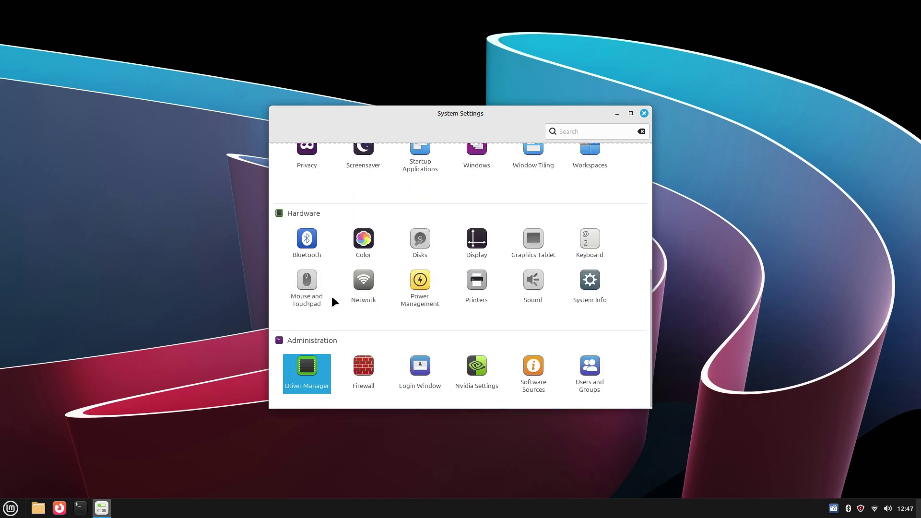
left_click(315, 280)
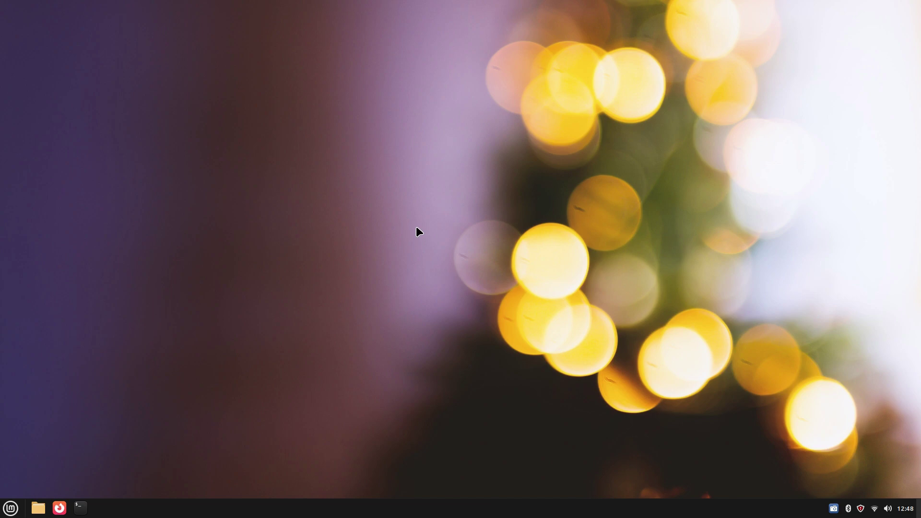
Open the desktop Backgrounds tool, browse the Linux Mint and Wilma collections, and select Wallpapers
right_click(417, 229)
left_click(465, 294)
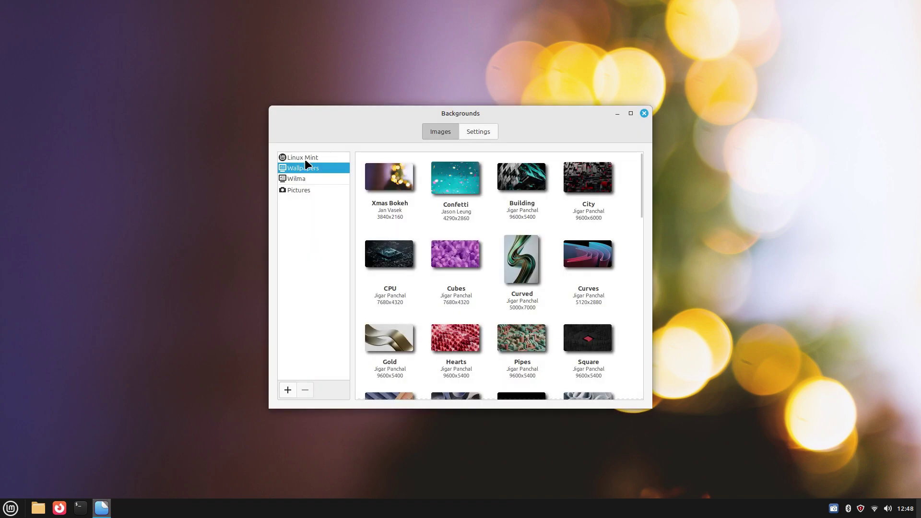
left_click(305, 158)
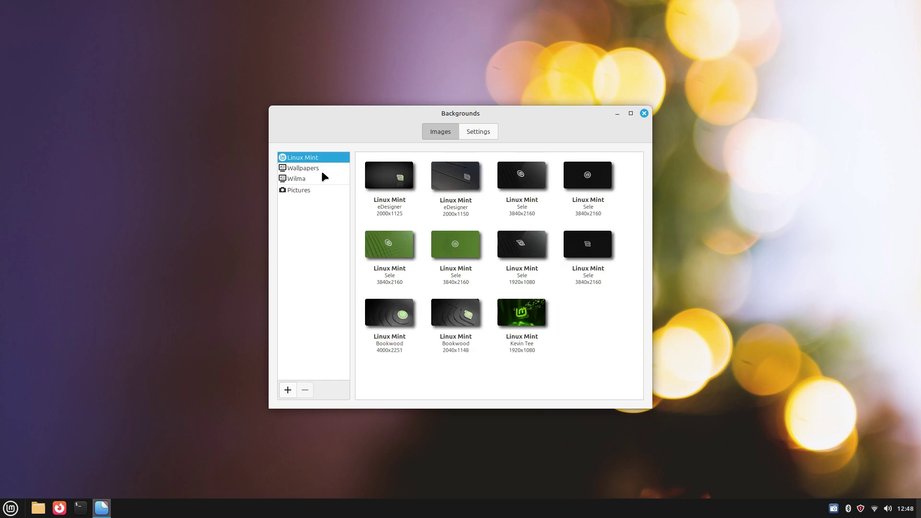
left_click(322, 176)
scroll(481, 298, "down", 3)
scroll(470, 288, "up", 2)
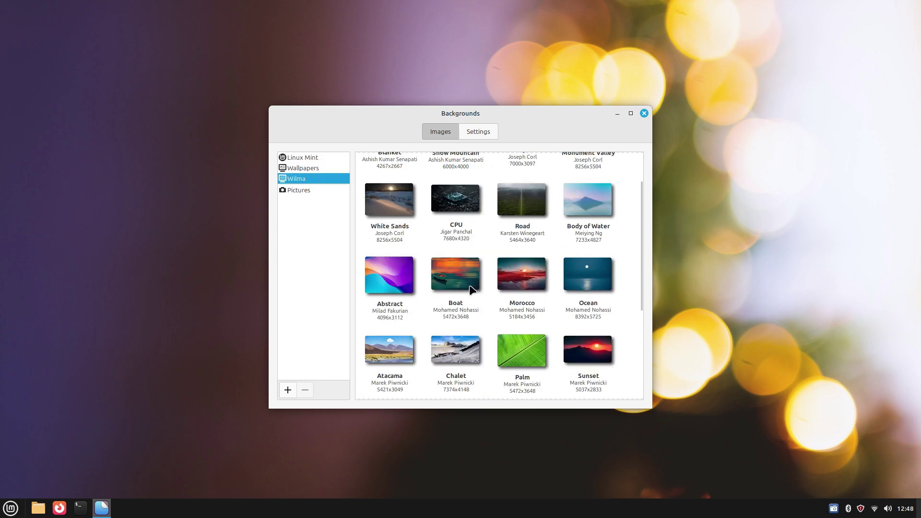
left_click(329, 167)
Set Confetti as the wallpaper, preview it on another workspace, then choose Building
scroll(441, 275, "up", 2)
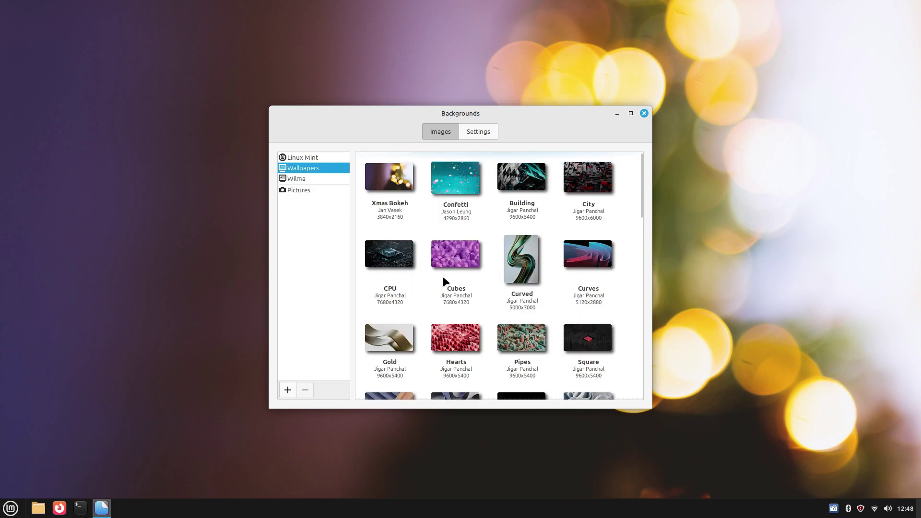
left_click(454, 173)
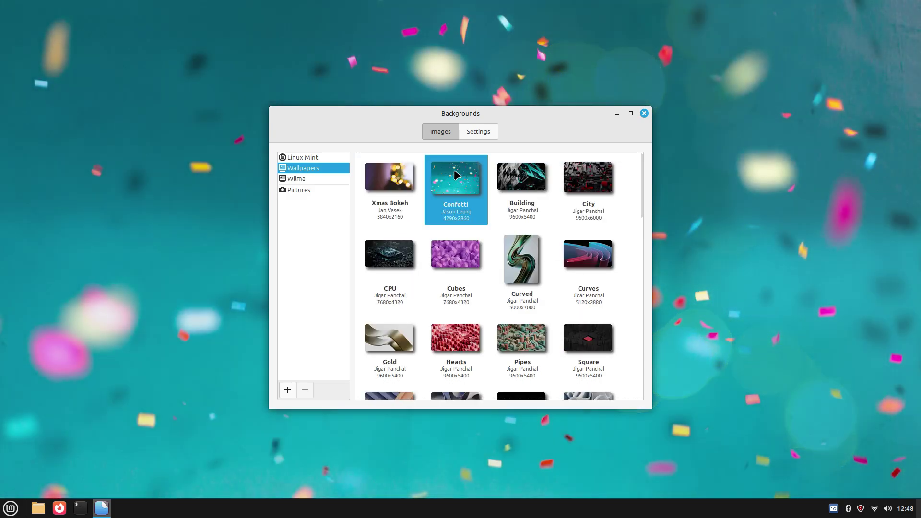
key("ctrl+alt+Right")
key("super")
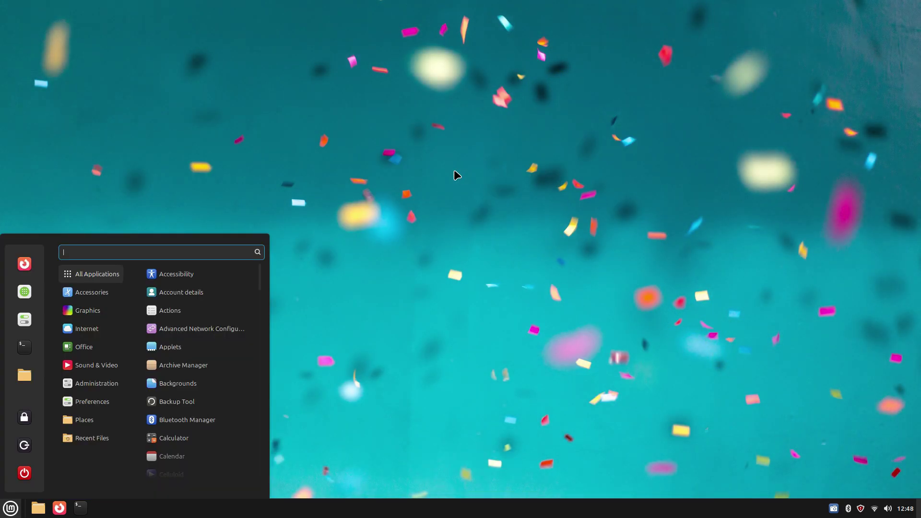
key("Escape")
key("ctrl+alt+Left")
left_click(508, 182)
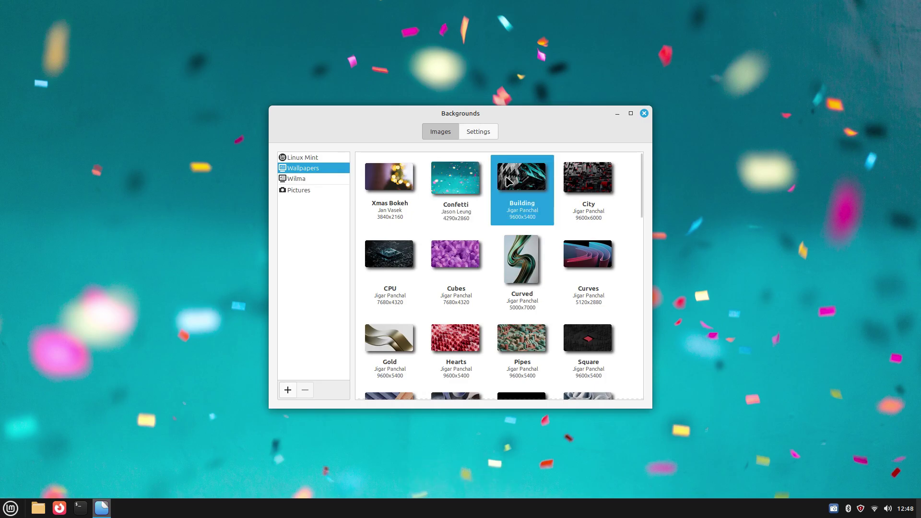
Set the purple Cubes image as wallpaper and preview it on another workspace
key("ctrl+alt+Right")
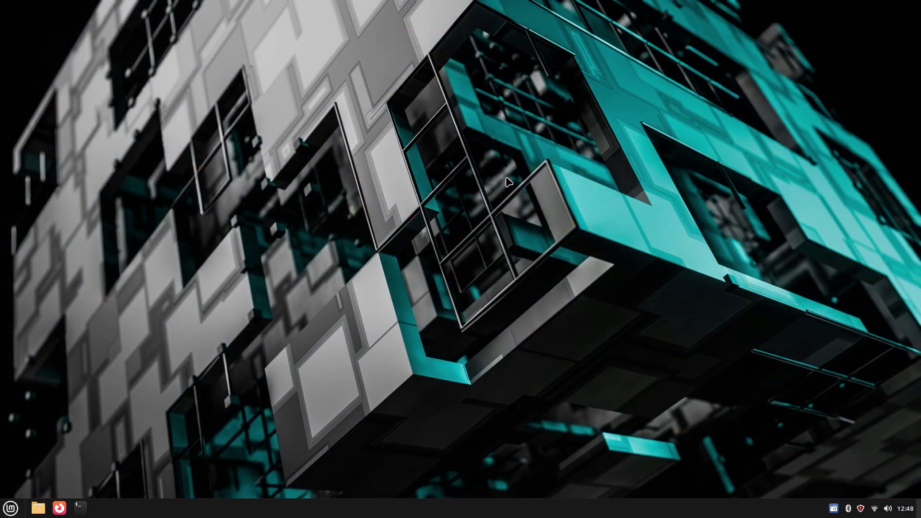
key("super")
key("Escape")
key("ctrl+alt+Left")
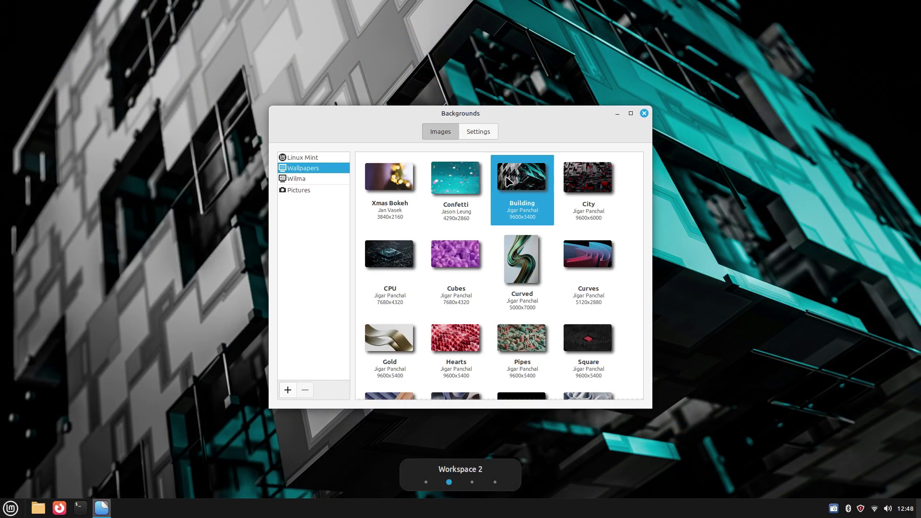
left_click(453, 251)
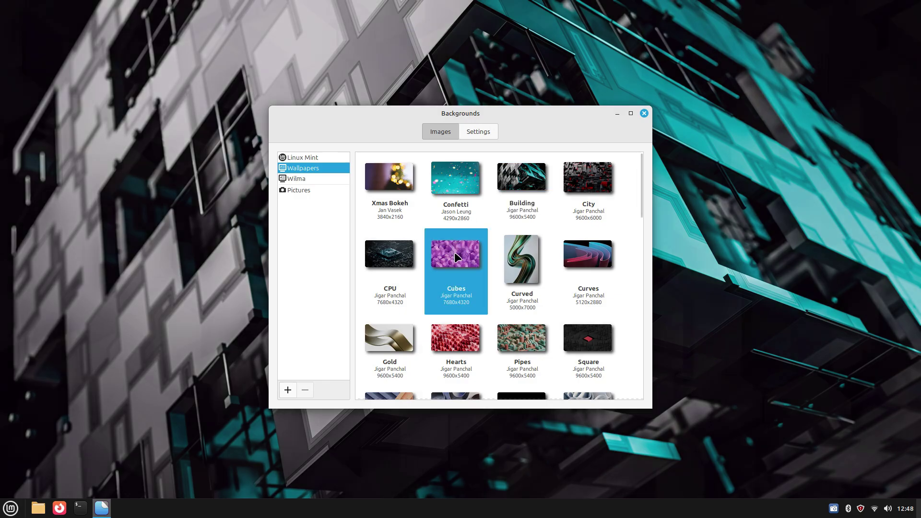
key("ctrl+alt+Right")
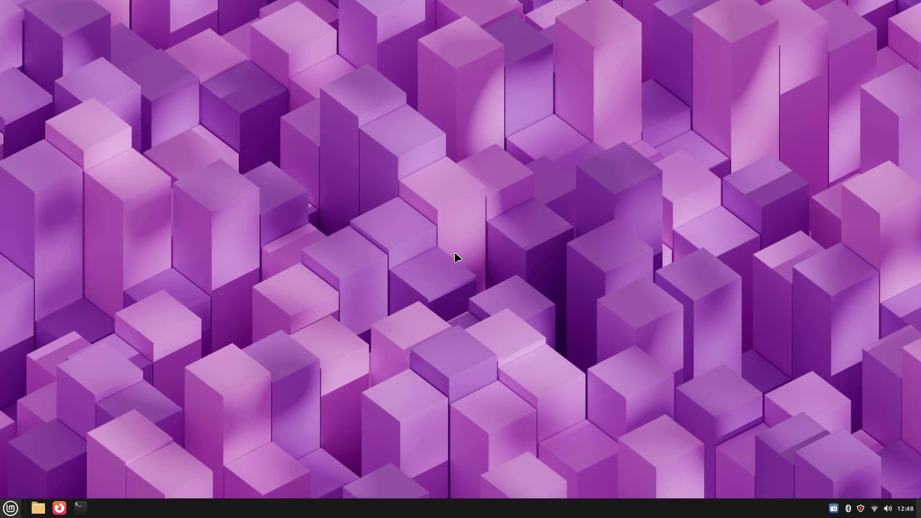
left_click(905, 508)
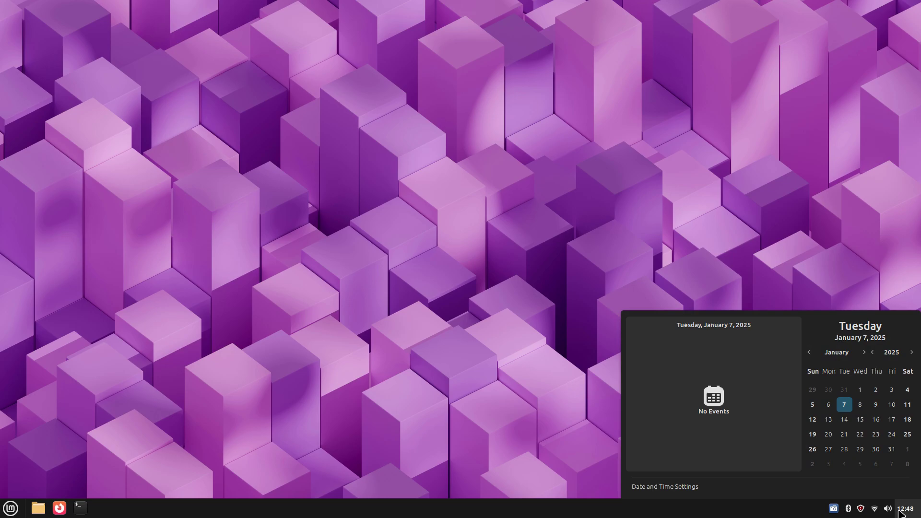
left_click(905, 508)
key("ctrl+alt+Left")
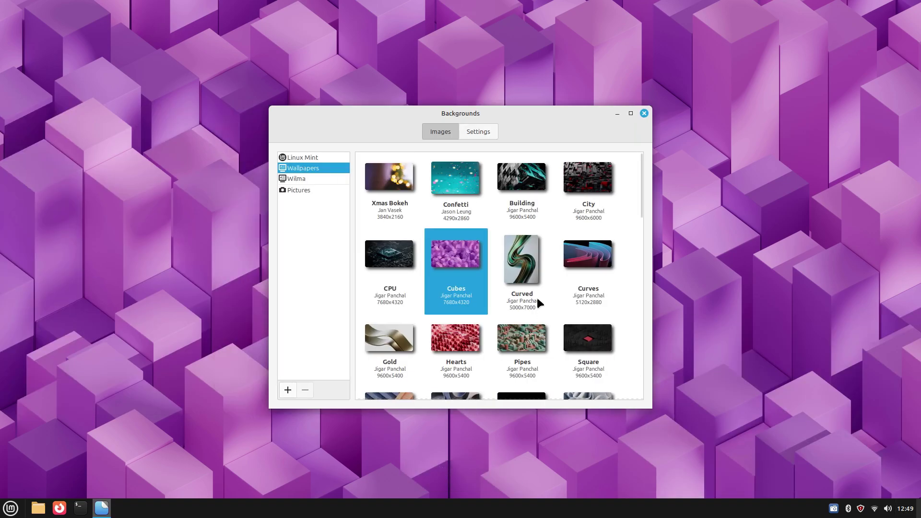
Set Curved, then Curves, as the background, viewing each on an empty workspace
left_click(532, 285)
key("ctrl+alt+shift+Right")
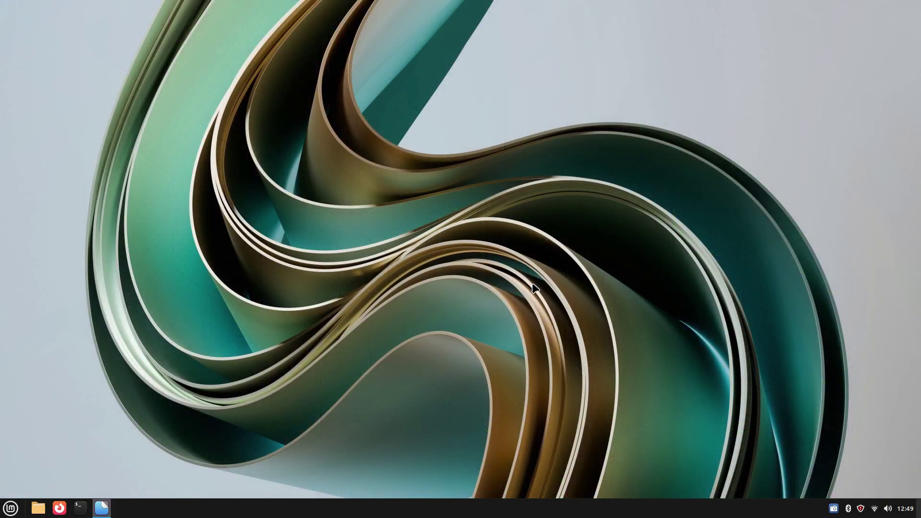
left_click(594, 264)
key("ctrl+alt+Right")
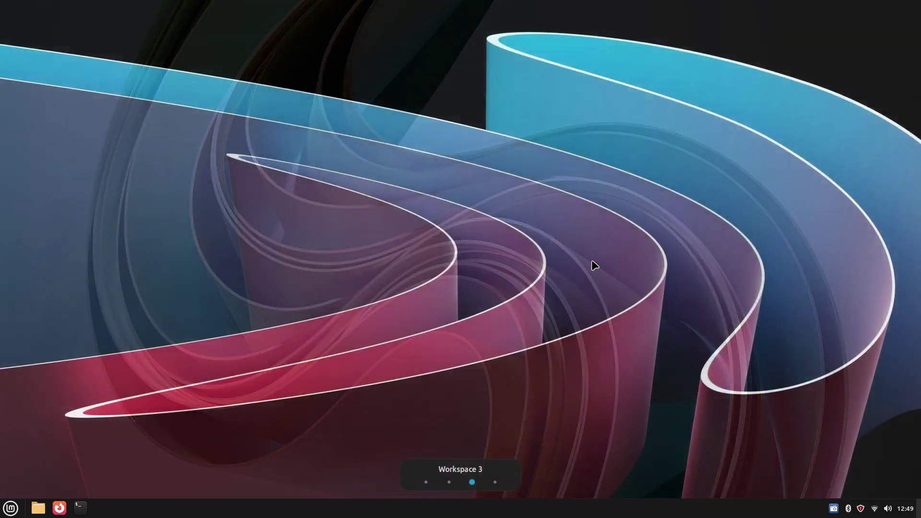
key("super")
key("Escape")
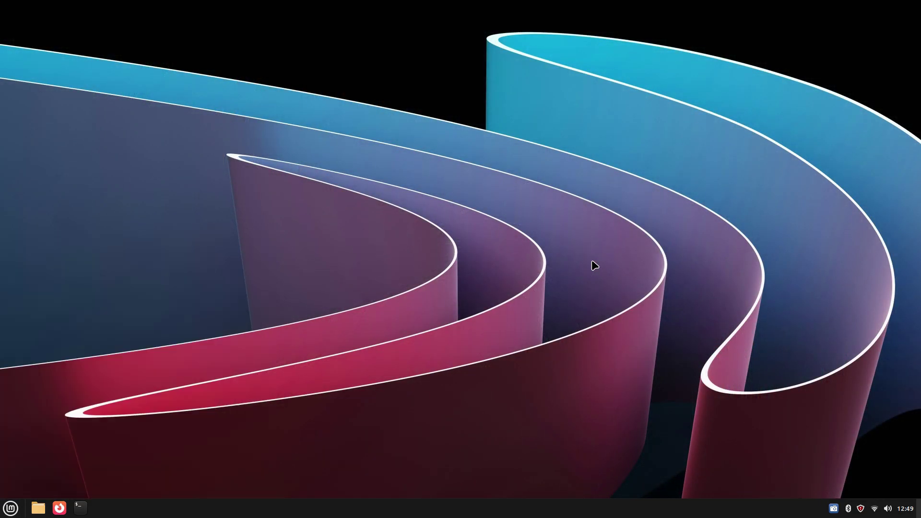
key("ctrl+alt+Left")
Set Gold as the desktop background and view it on an empty workspace
left_click(389, 344)
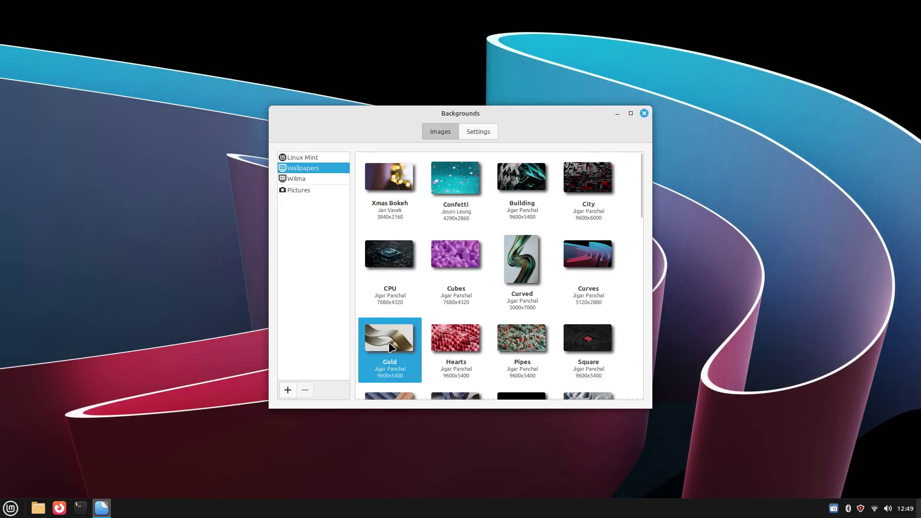
key("ctrl+alt+Right")
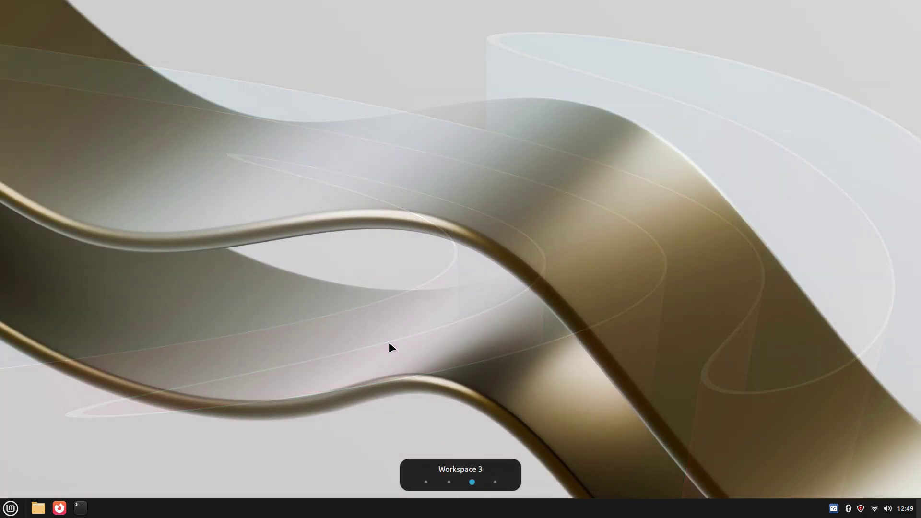
key("super")
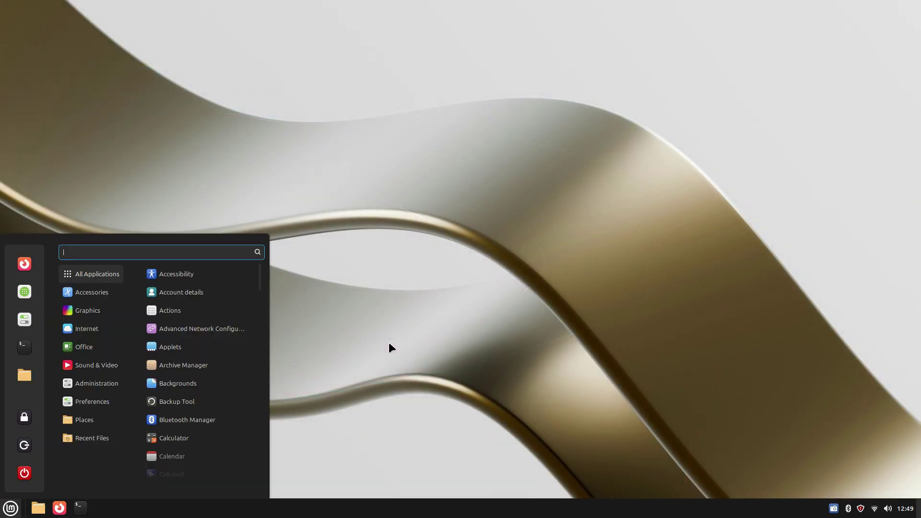
key("Escape")
left_click(891, 511)
left_click(891, 511)
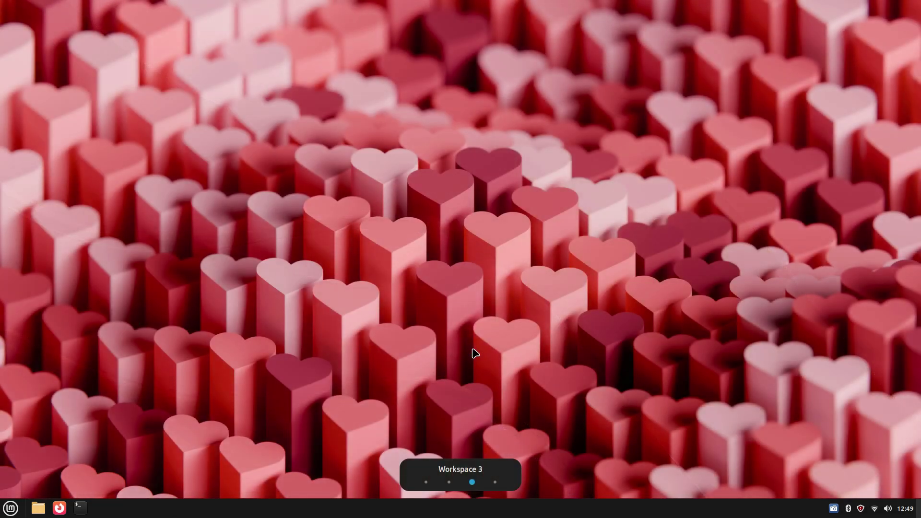
Set Pipes, then Square, as the background, previewing each on an empty workspace
key("super")
key("super")
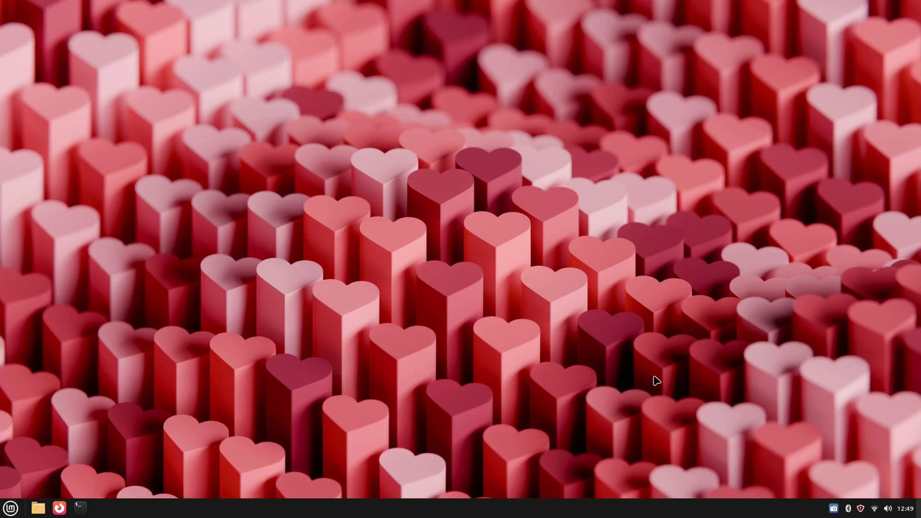
key("ctrl+alt+Left")
left_click(553, 323)
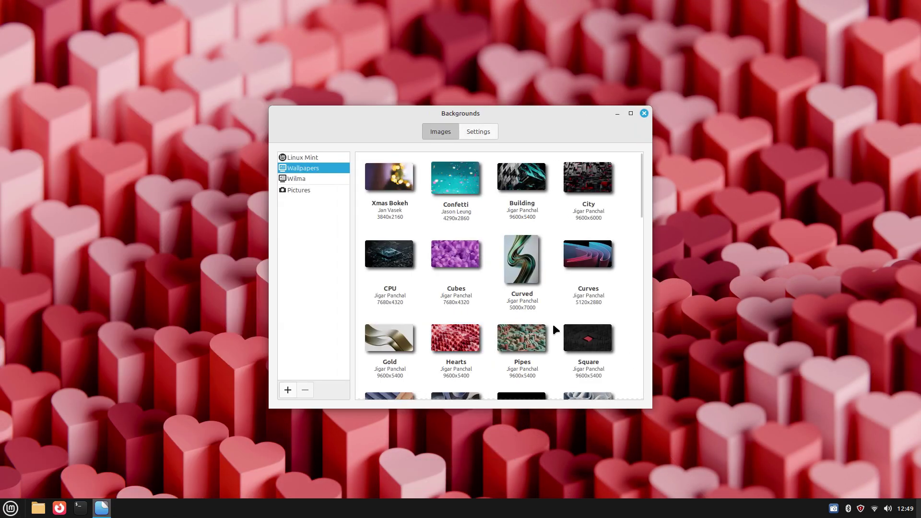
left_click(545, 331)
key("ctrl+alt+Right")
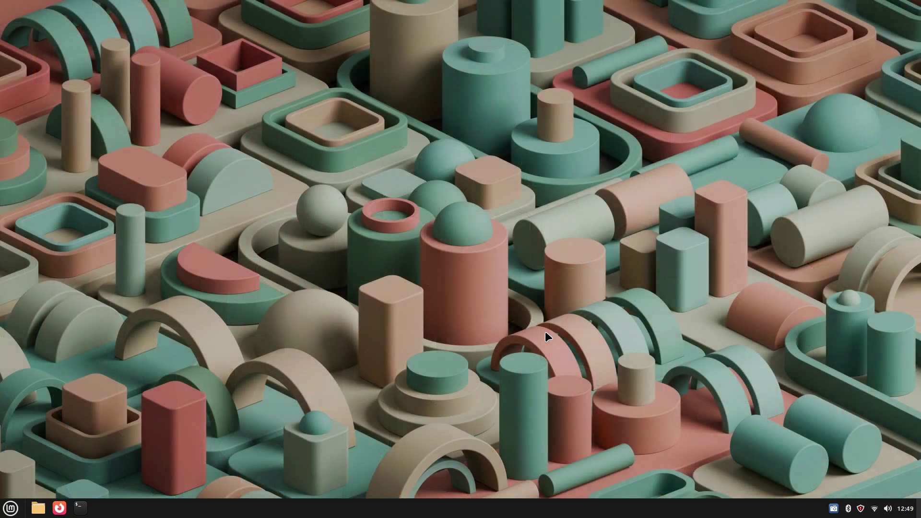
key("ctrl+alt+Left")
left_click(580, 346)
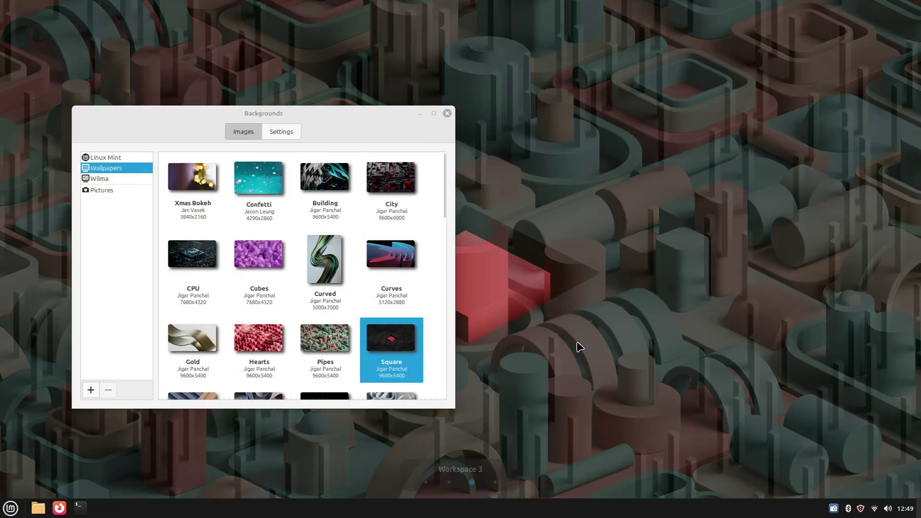
key("ctrl+alt+Right")
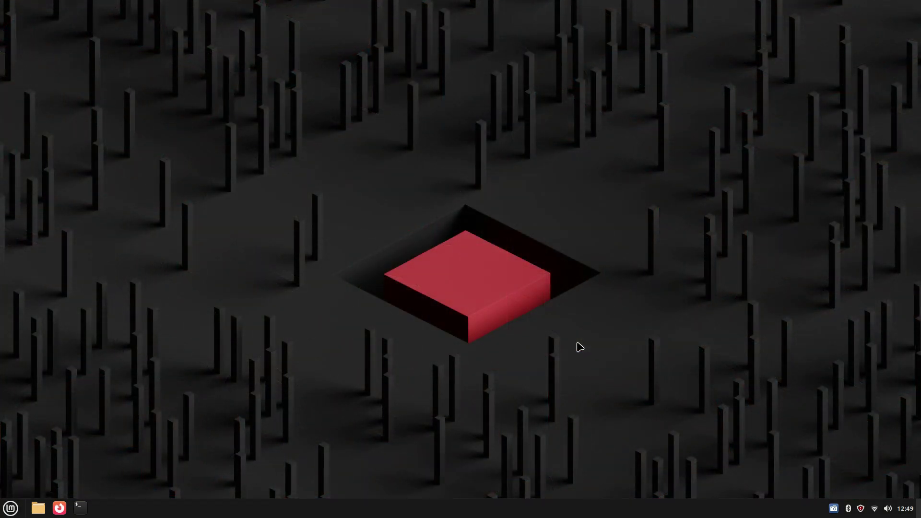
Set Stripes, then Wall, as the background, previewing each on an empty workspace
key("super")
key("Escape")
key("ctrl+alt+Left")
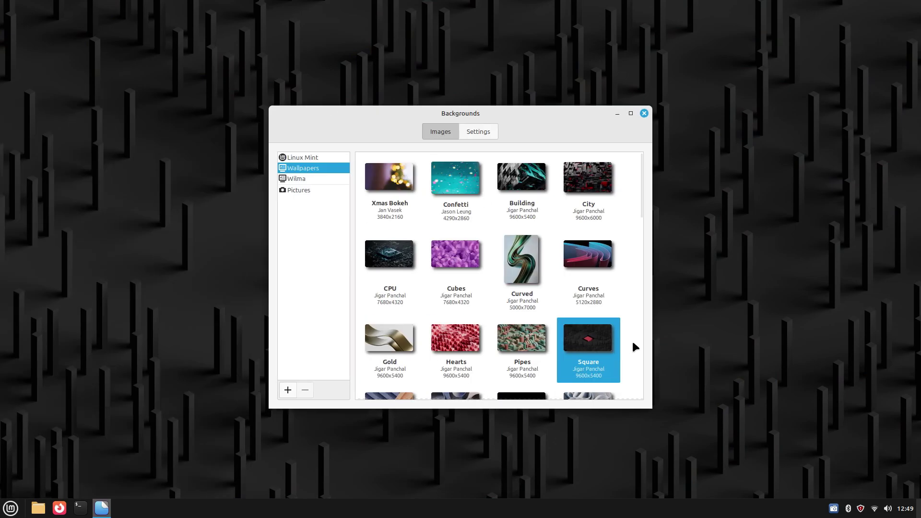
left_click(386, 349)
key("ctrl+alt+Right")
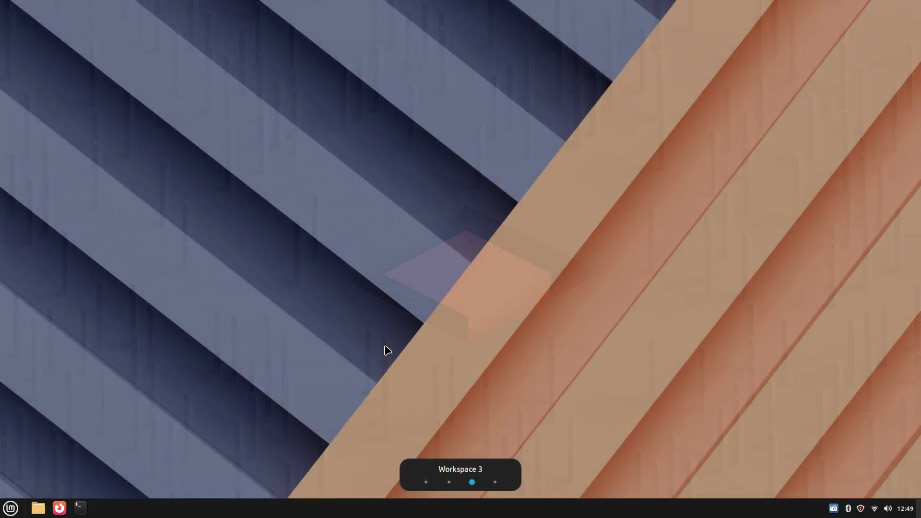
key("super")
key("Escape")
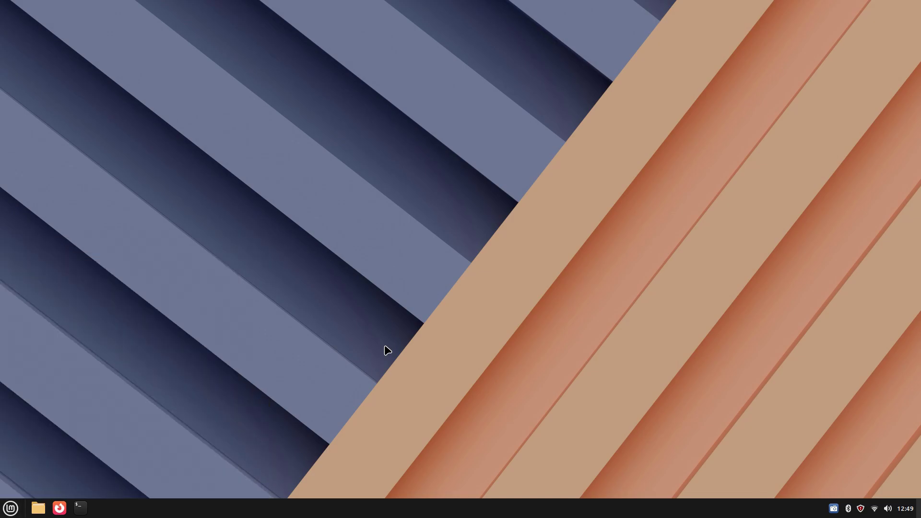
key("ctrl+alt+Left")
left_click(447, 353)
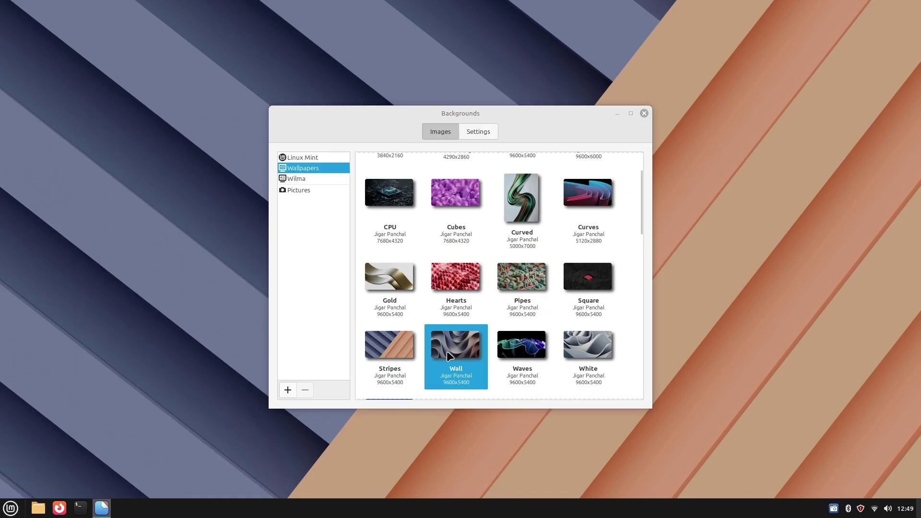
key("ctrl+alt+Right")
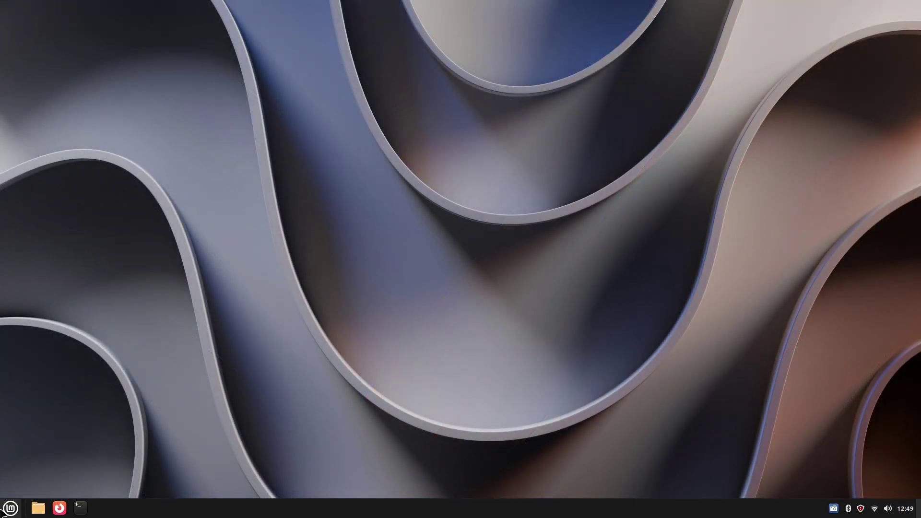
Set Waves, then White, as the background, previewing each on an empty workspace
key("ctrl+alt+Left")
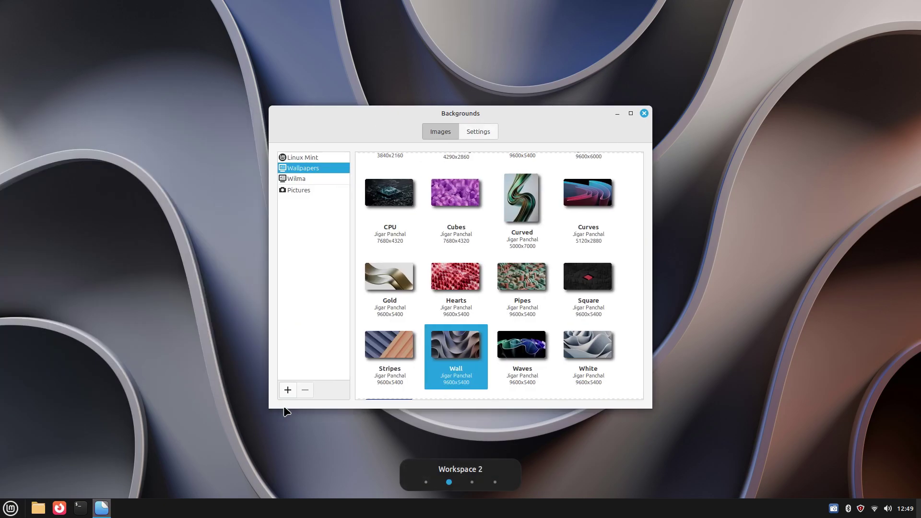
scroll(450, 298, "down", 3)
left_click(533, 273)
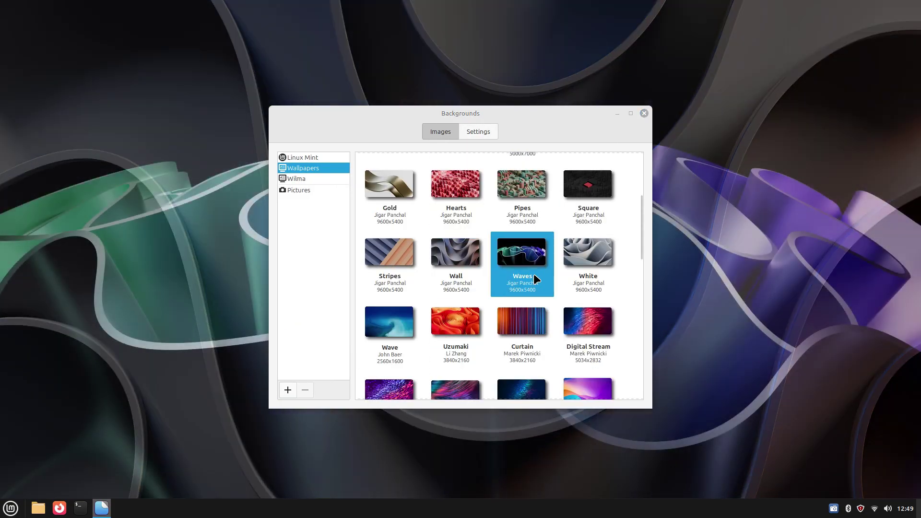
key("ctrl+alt+Right")
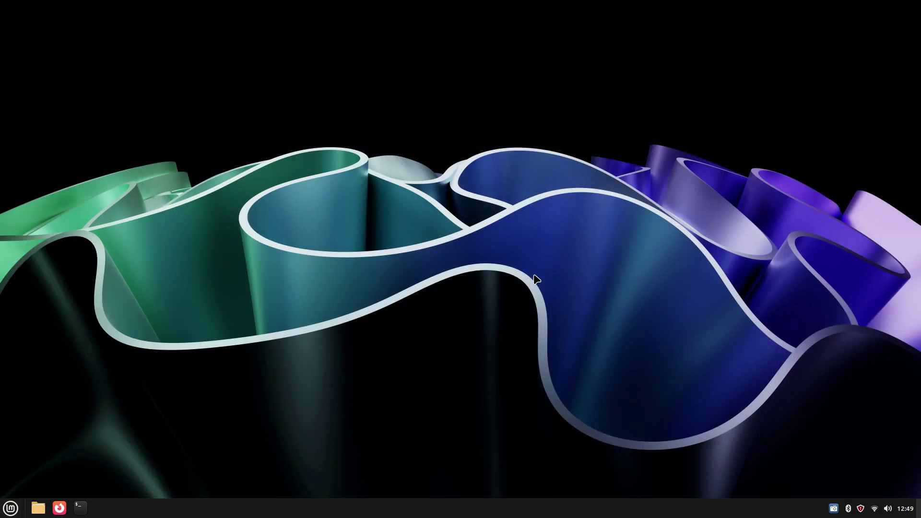
key("ctrl+alt+Left")
left_click(597, 255)
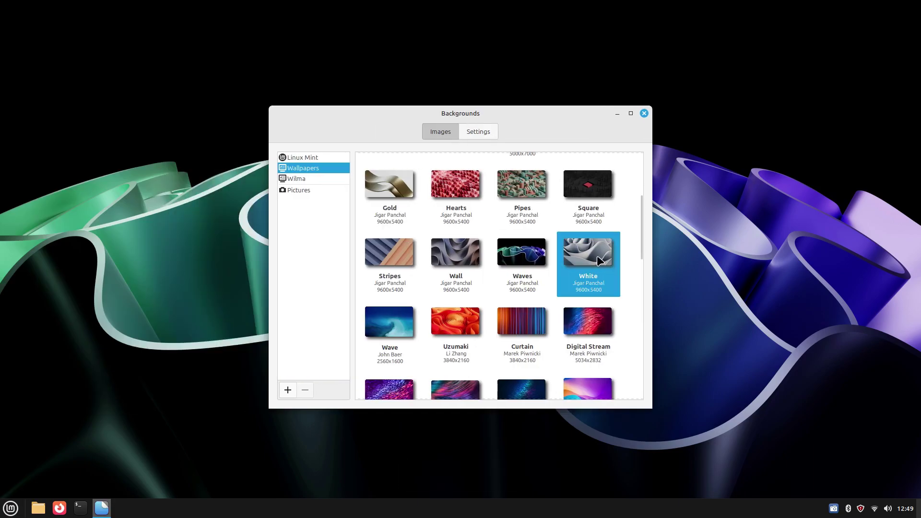
key("ctrl+alt+Right")
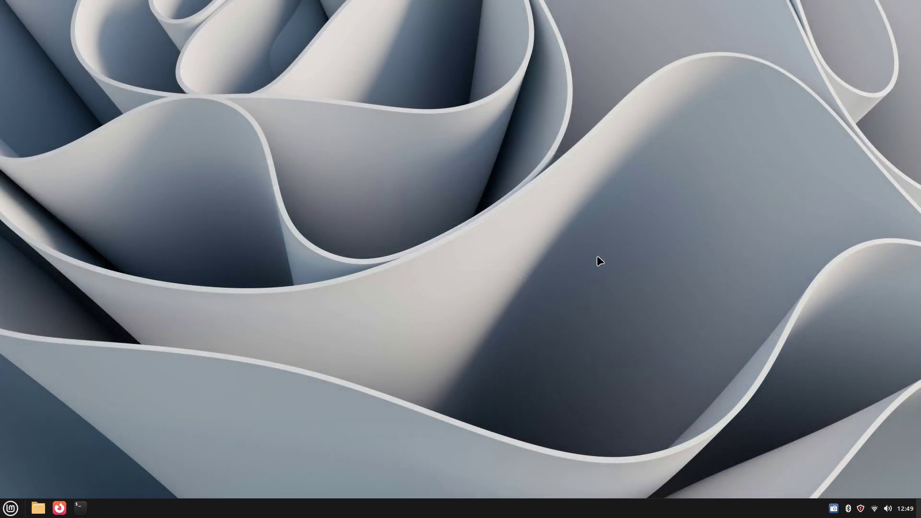
Set Wave, then finally Uzumaki, as the background, previewing each on an empty workspace
key("ctrl+alt+Left")
left_click(388, 319)
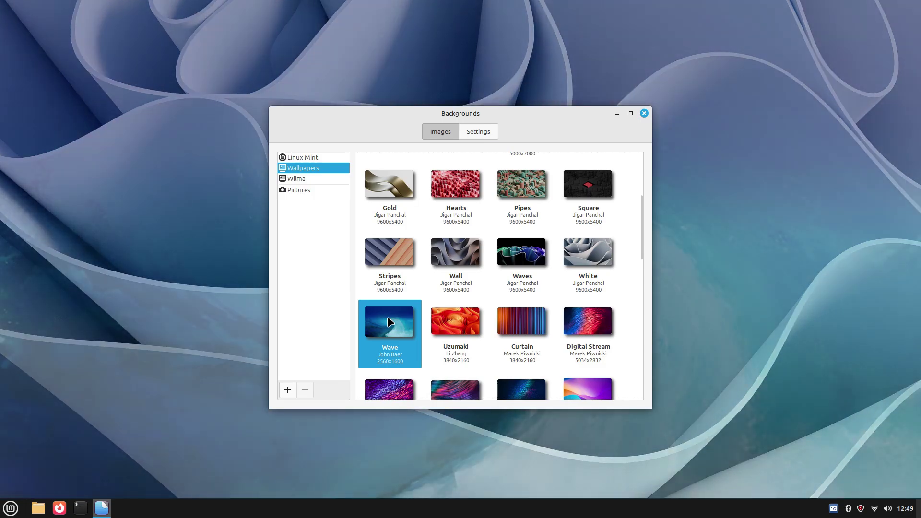
key("ctrl+alt+Right")
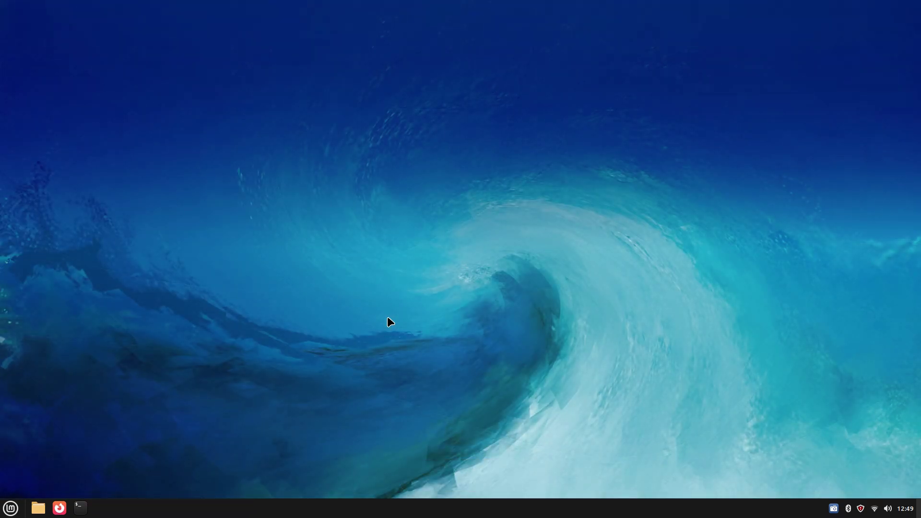
key("ctrl+alt+Left")
left_click(444, 321)
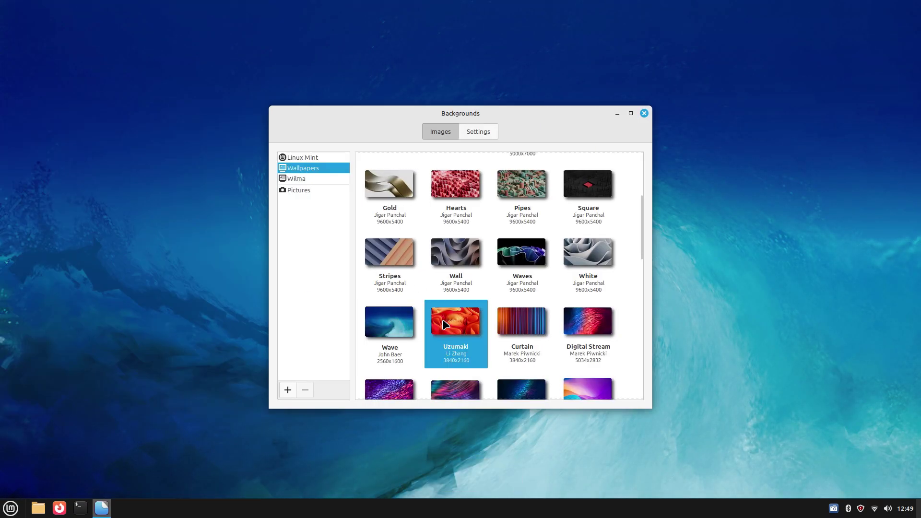
key("ctrl+alt+Right")
key("super")
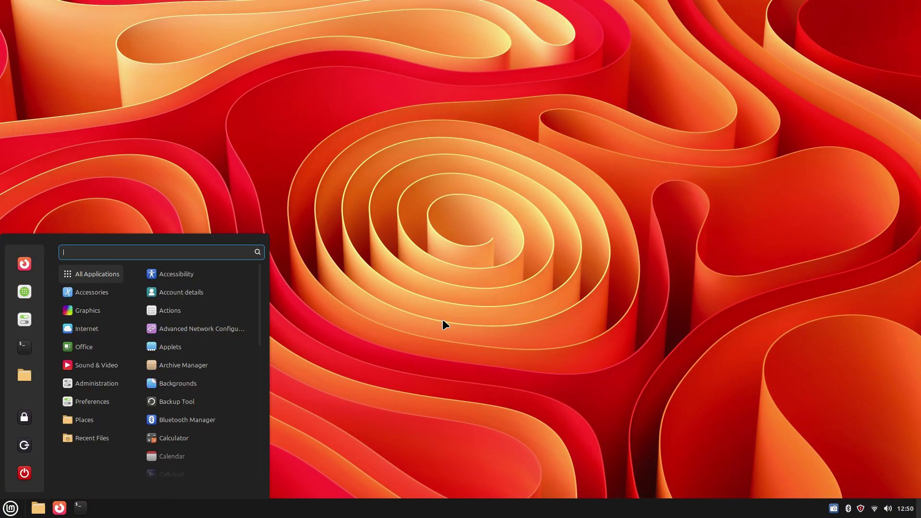